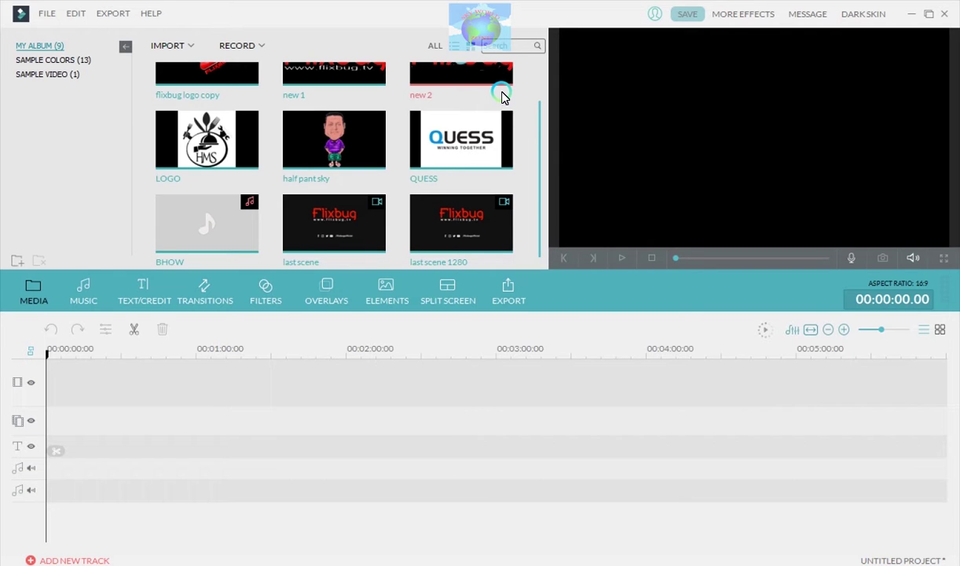
Start importing media files and browse to FLIXBUG > w 23.9.21 > ai poster on Local Disk (E:)
{"action": "left_click", "coordinate": [166, 45]}
{"action": "left_click", "coordinate": [167, 60]}
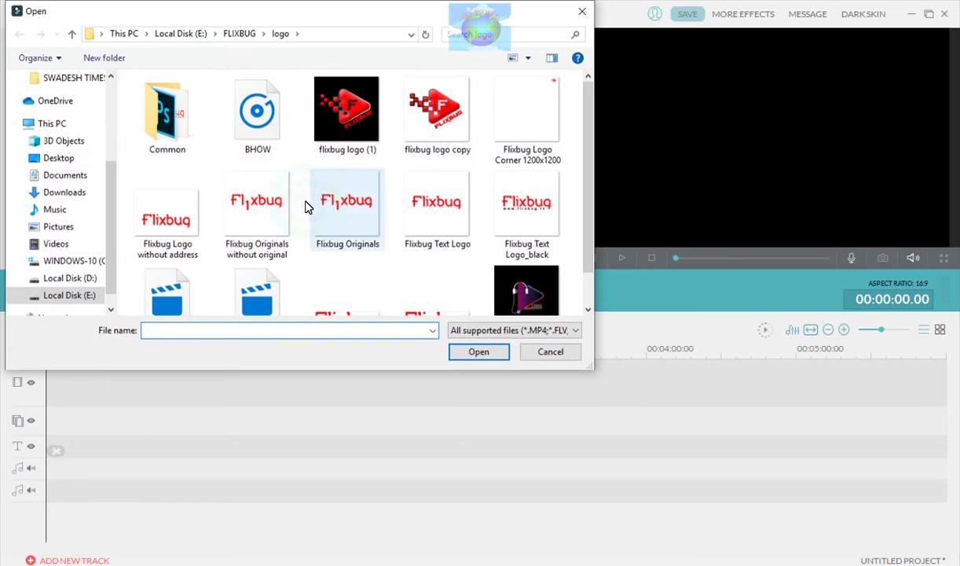
{"action": "left_click", "coordinate": [242, 36]}
{"action": "left_click", "coordinate": [242, 34]}
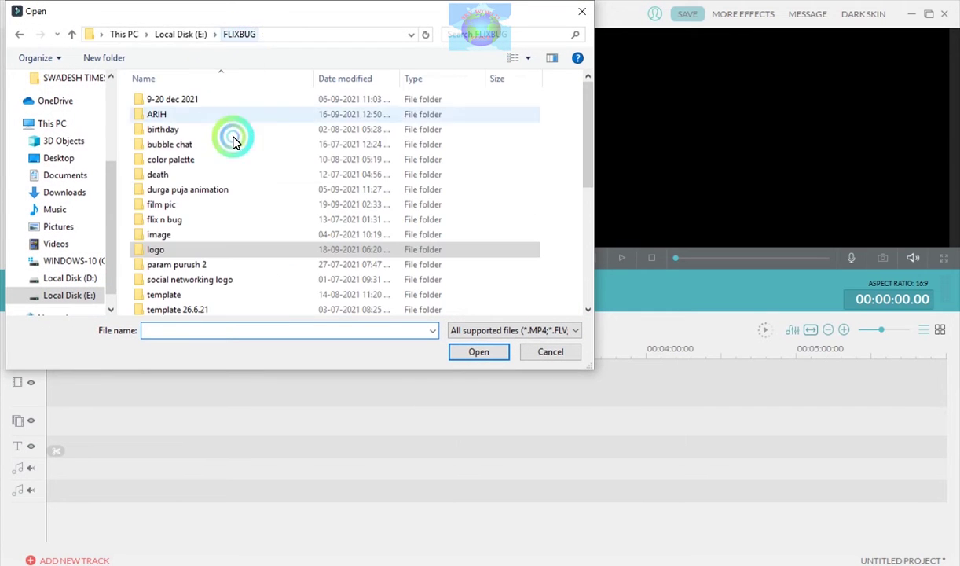
{"action": "scroll", "coordinate": [193, 252], "scroll_direction": "down", "scroll_amount": 4}
{"action": "scroll", "coordinate": [182, 256], "scroll_direction": "down", "scroll_amount": 2}
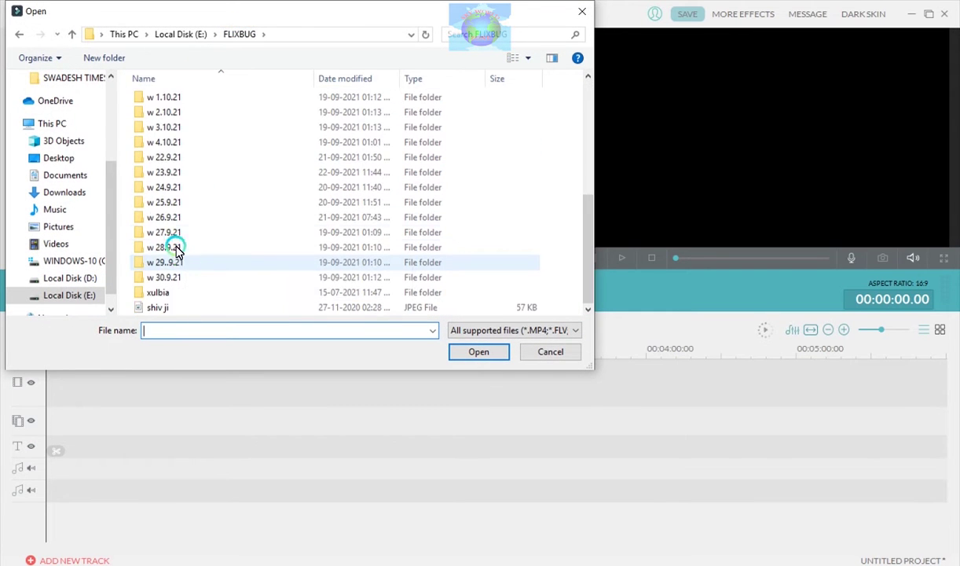
{"action": "double_click", "coordinate": [158, 173]}
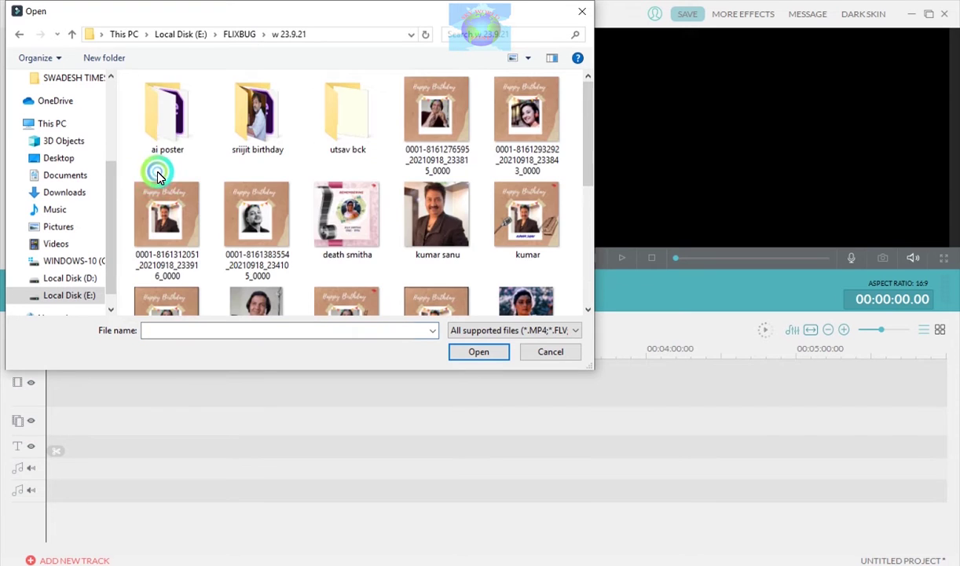
{"action": "double_click", "coordinate": [162, 114]}
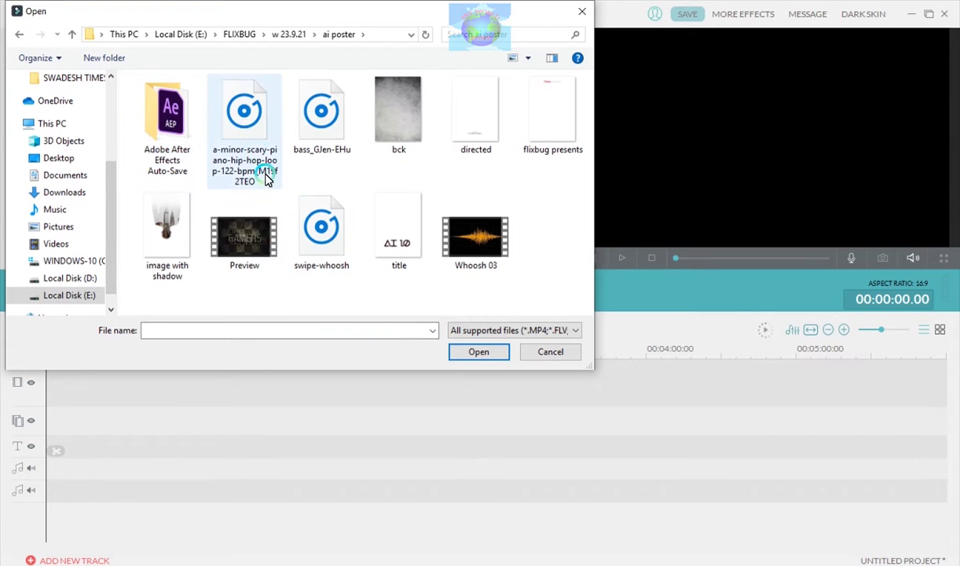
Import the a-minor-scary-piano-hip-hop-loop, bass_GJen-EHu, swipe-whoosh, Preview and Whoosh 03 files into the album
{"action": "left_click", "coordinate": [245, 128]}
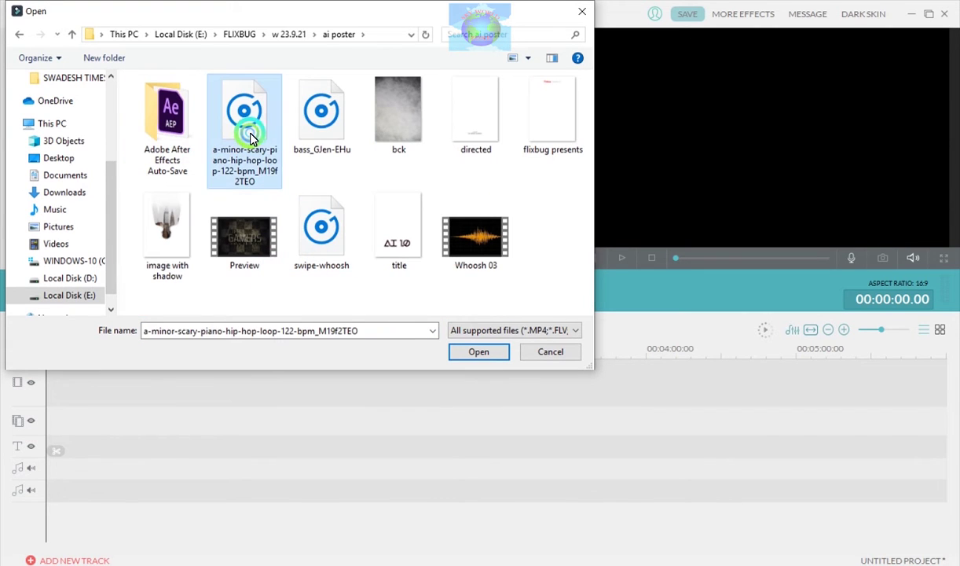
{"action": "left_click", "coordinate": [322, 130], "text": "ctrl"}
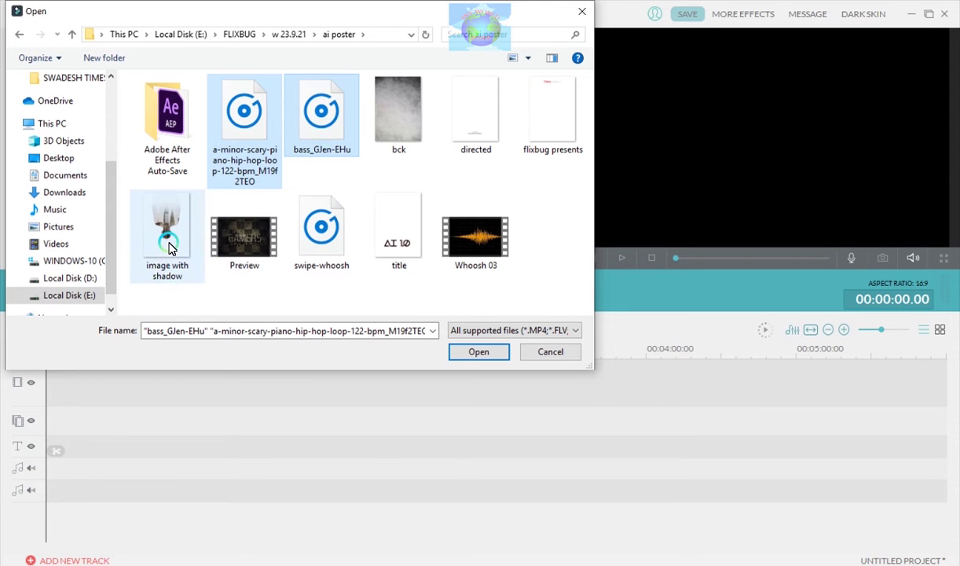
{"action": "left_click", "coordinate": [314, 234], "text": "ctrl"}
{"action": "left_click", "coordinate": [247, 234], "text": "ctrl"}
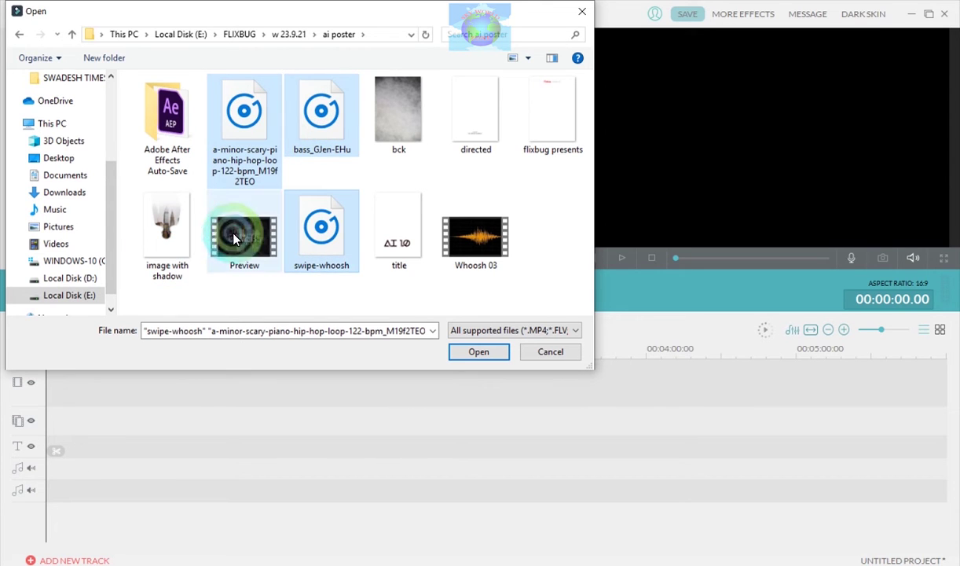
{"action": "left_click", "coordinate": [475, 244], "text": "ctrl"}
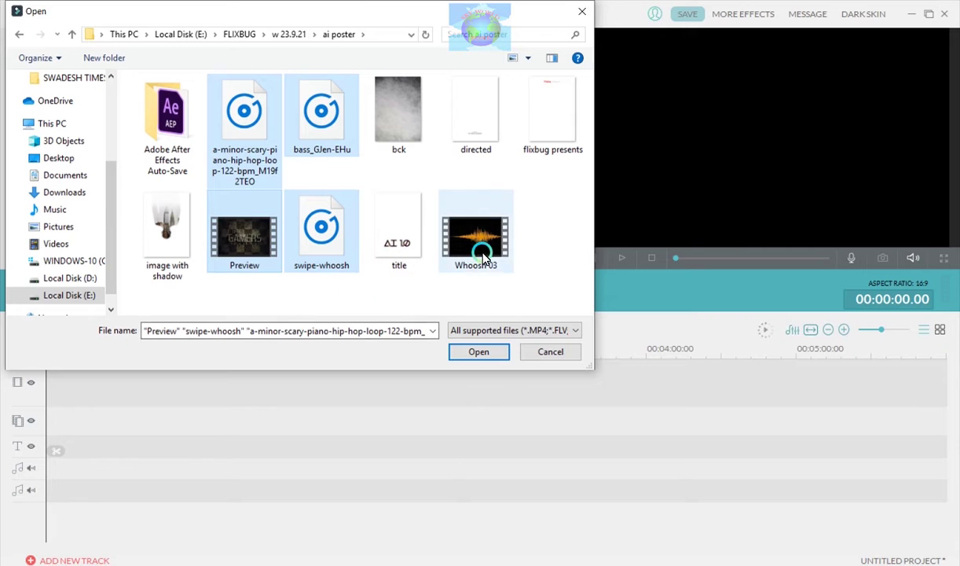
{"action": "left_click", "coordinate": [478, 353]}
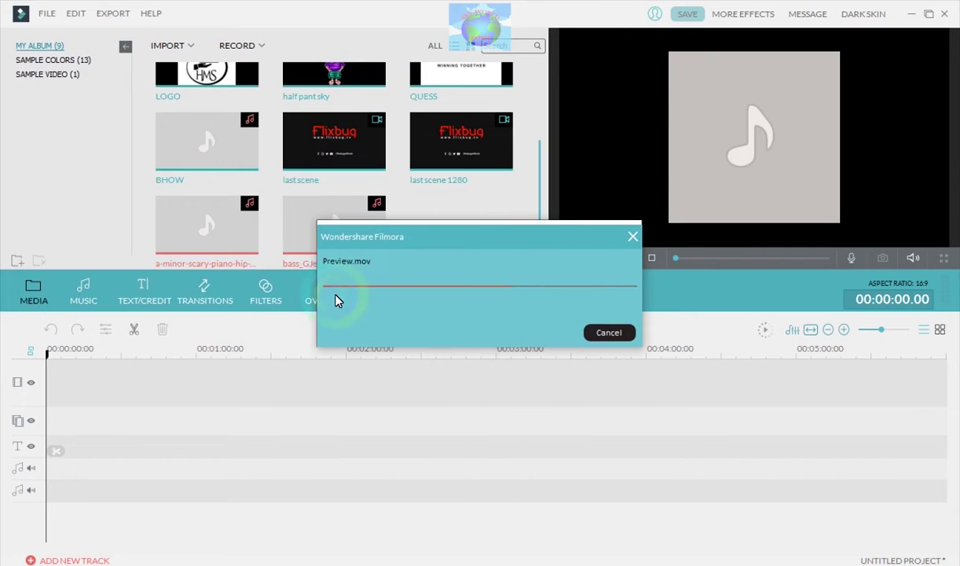
Import the Comp 1 video from the EXPORT folder on Local Disk (E:)
{"action": "left_click", "coordinate": [174, 47]}
{"action": "left_click", "coordinate": [180, 62]}
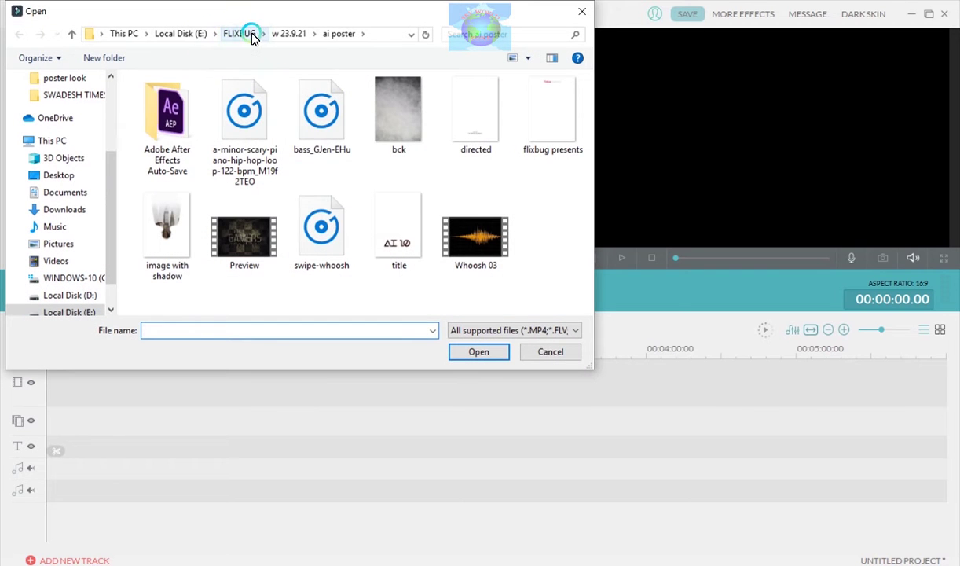
{"action": "left_click", "coordinate": [239, 35]}
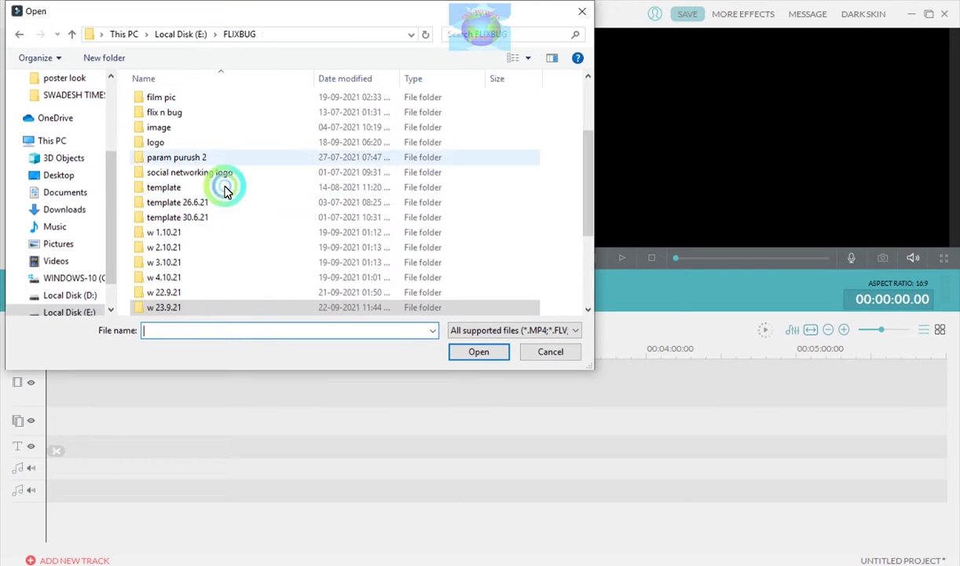
{"action": "left_click", "coordinate": [181, 34]}
{"action": "double_click", "coordinate": [162, 220]}
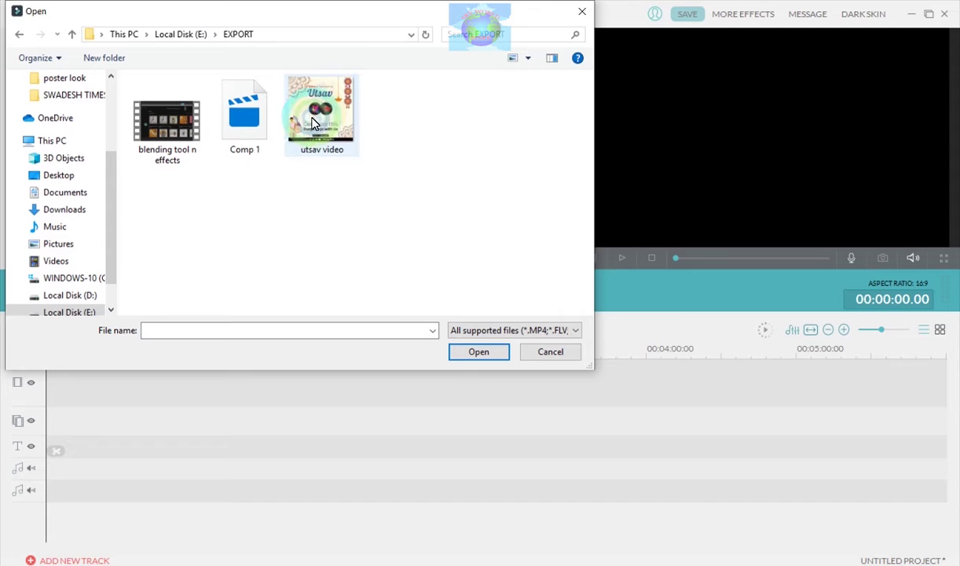
{"action": "double_click", "coordinate": [241, 124]}
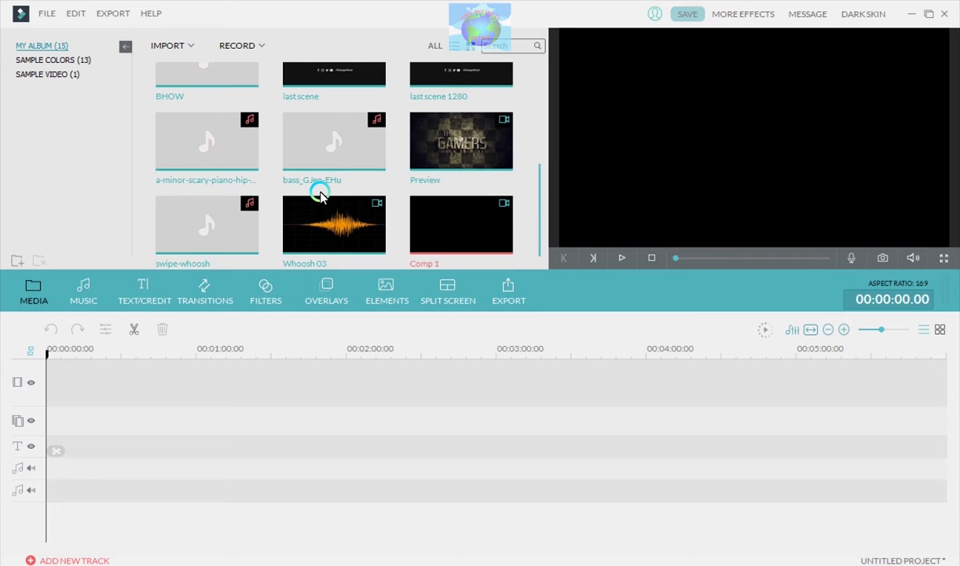
Add the Preview clip to the video track, detach its audio and delete the video part
{"action": "left_click", "coordinate": [406, 185]}
{"action": "left_click_drag", "start_coordinate": [422, 158], "coordinate": [98, 373]}
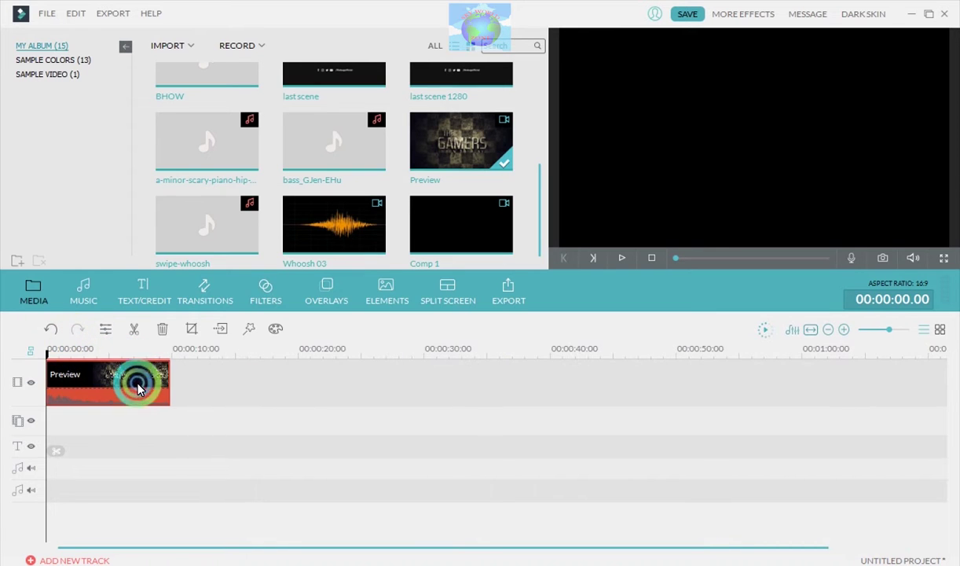
{"action": "right_click", "coordinate": [138, 383]}
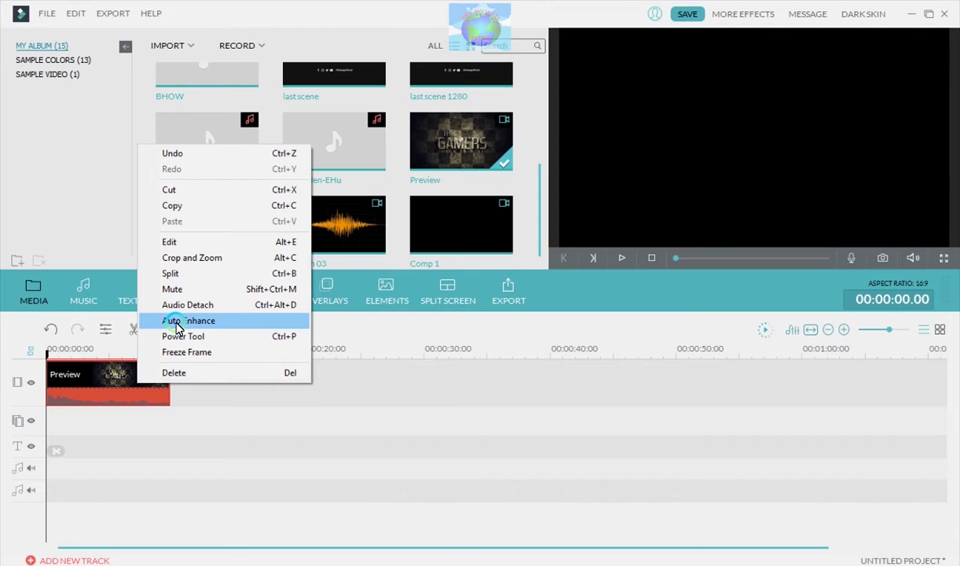
{"action": "left_click", "coordinate": [179, 305]}
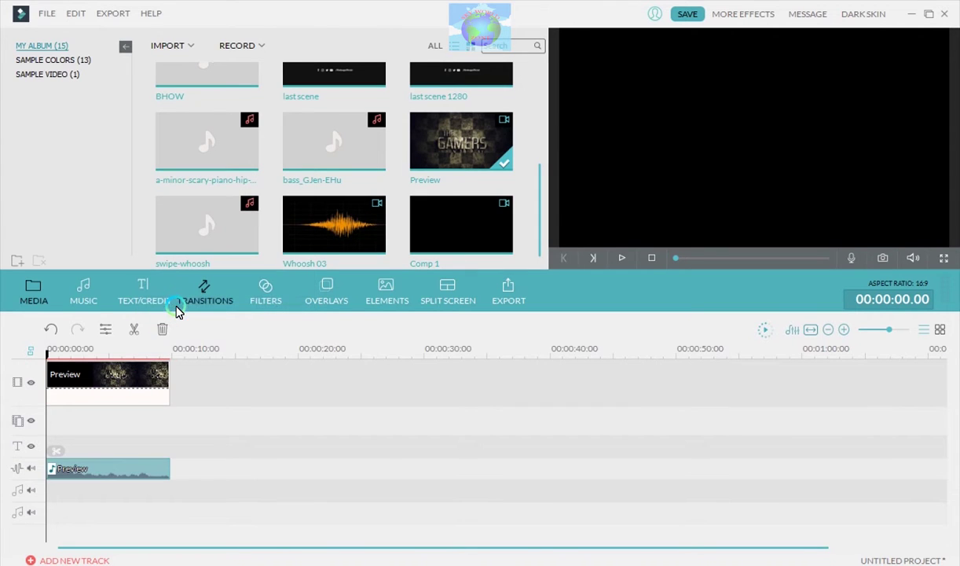
{"action": "left_click", "coordinate": [122, 393]}
{"action": "key", "text": "Delete"}
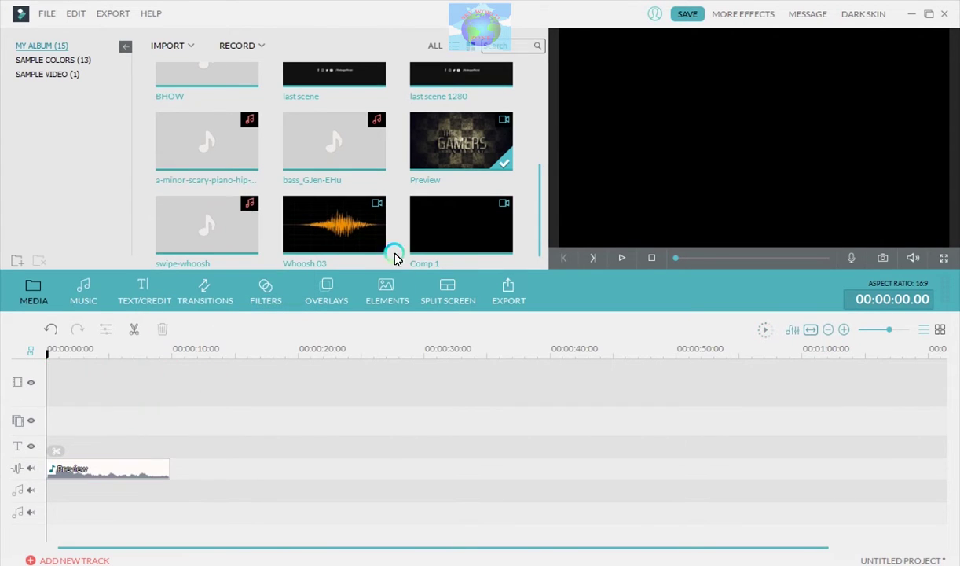
Add Whoosh 03 to the timeline and keep only its detached audio, placed at about 00:00:24 after the Preview audio
{"action": "left_click", "coordinate": [351, 244]}
{"action": "left_click_drag", "start_coordinate": [351, 243], "coordinate": [71, 459]}
{"action": "left_click_drag", "start_coordinate": [131, 479], "coordinate": [243, 474]}
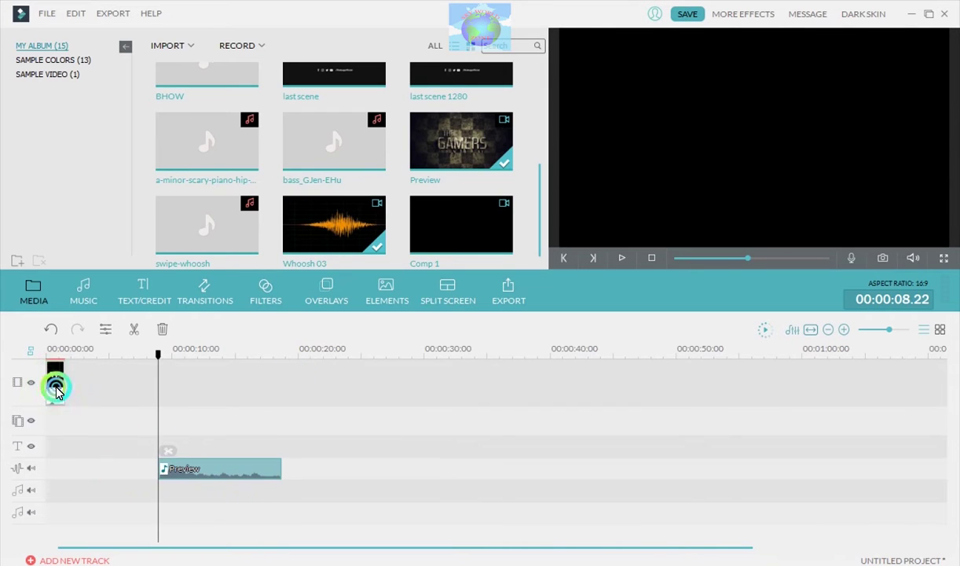
{"action": "right_click", "coordinate": [58, 391]}
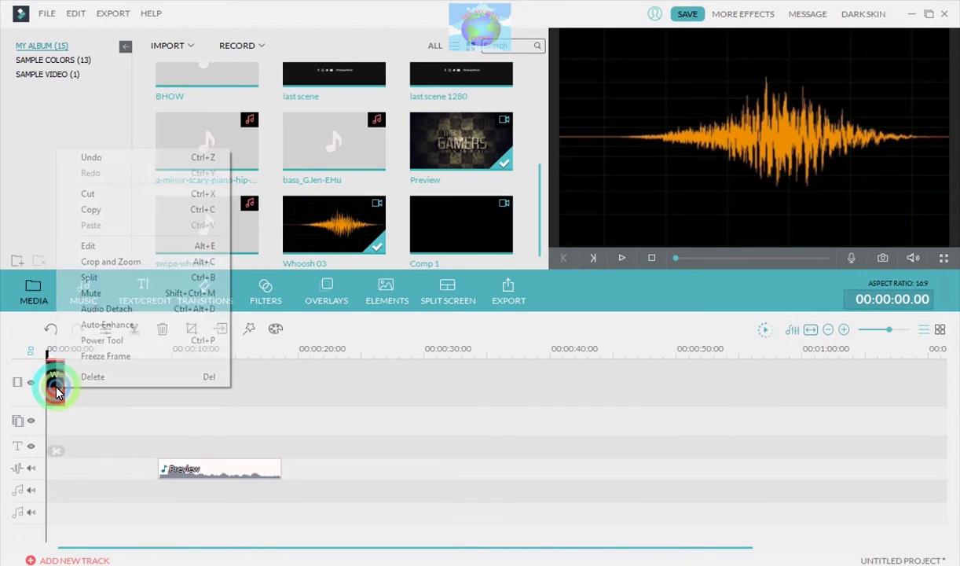
{"action": "left_click", "coordinate": [91, 314]}
{"action": "left_click_drag", "start_coordinate": [59, 389], "coordinate": [363, 475]}
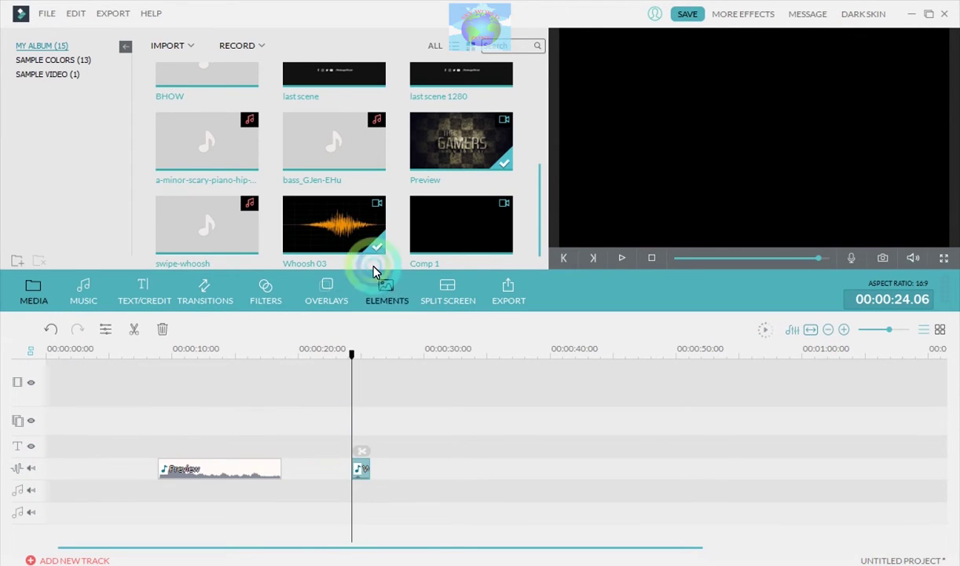
Place the Comp 1 video at the start of the video track and render the timeline preview
{"action": "left_click_drag", "start_coordinate": [456, 238], "coordinate": [352, 366]}
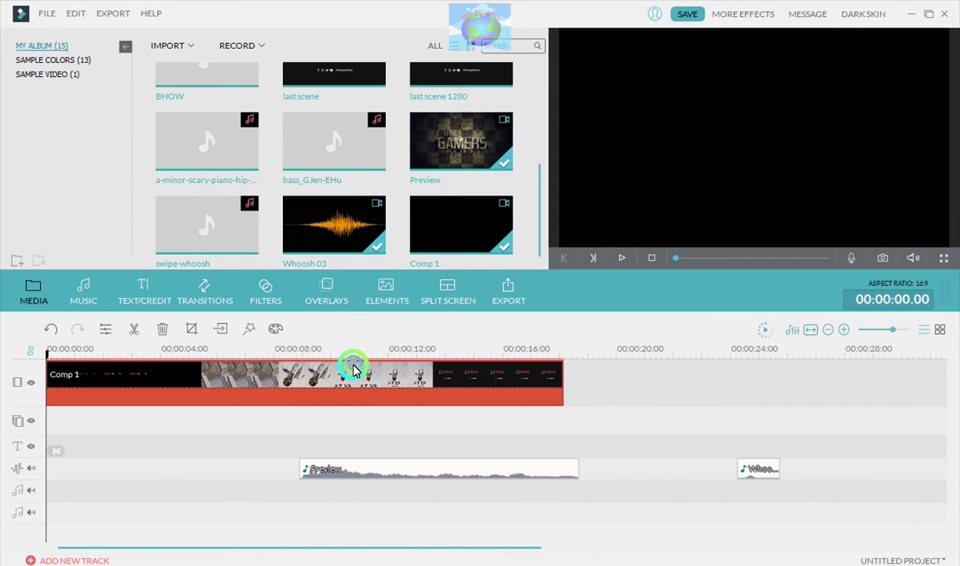
{"action": "left_click", "coordinate": [761, 330]}
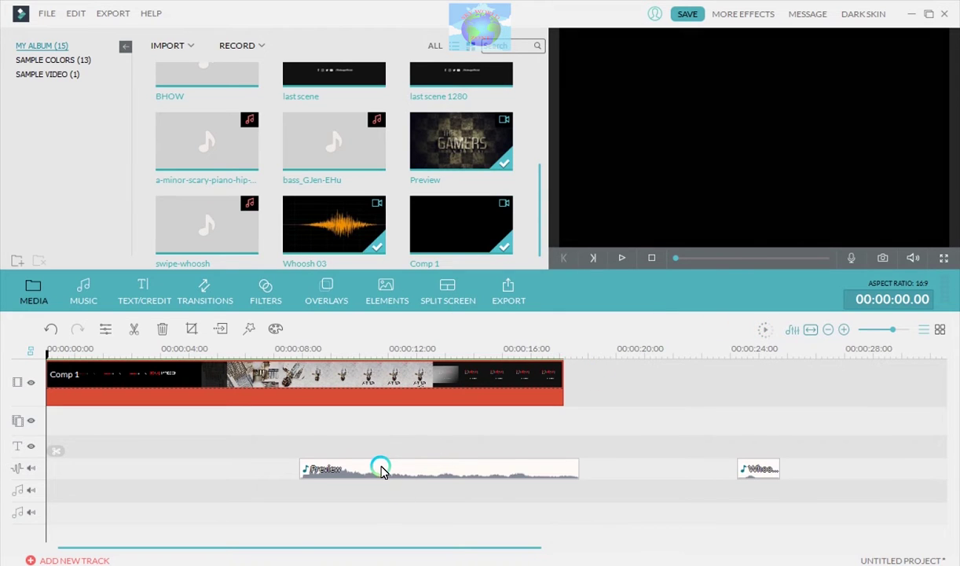
Move the Preview audio to the start of the timeline and play it back against the Comp 1 video
{"action": "left_click_drag", "start_coordinate": [381, 470], "coordinate": [118, 472]}
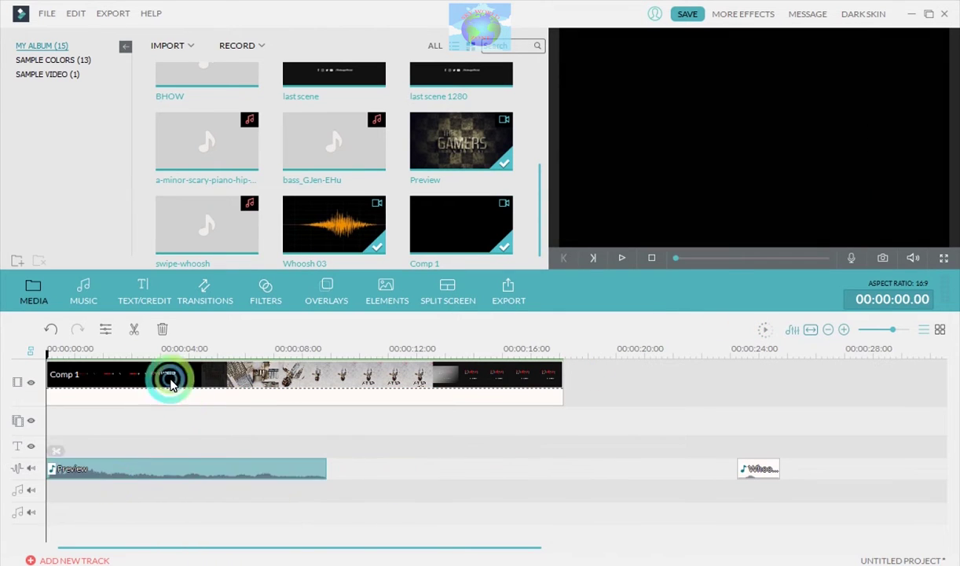
{"action": "left_click", "coordinate": [171, 384]}
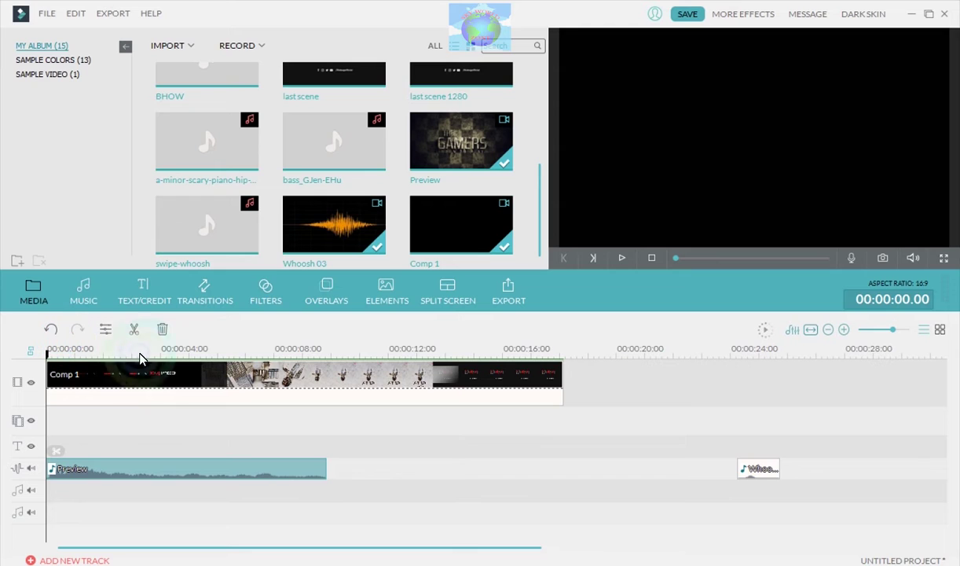
{"action": "left_click", "coordinate": [622, 259]}
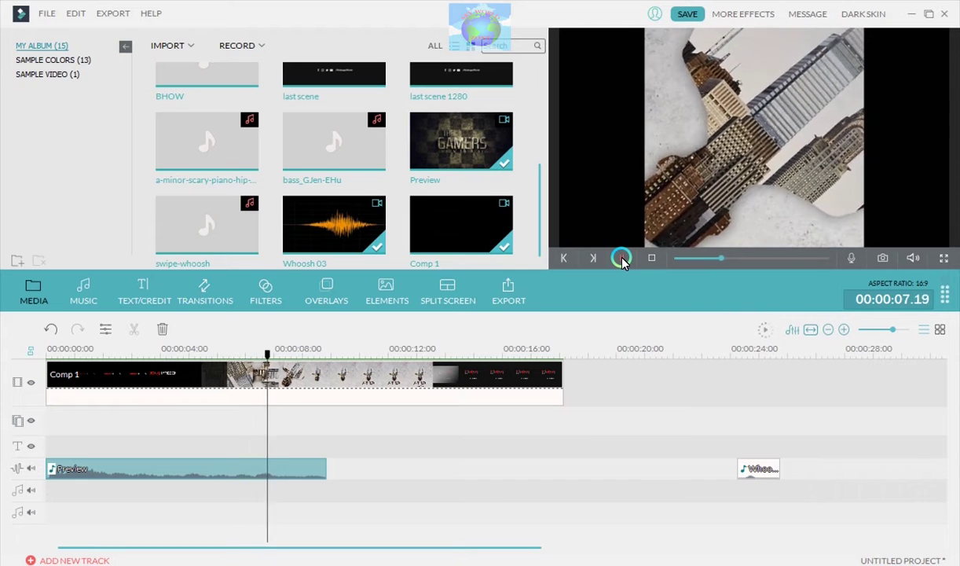
{"action": "left_click", "coordinate": [621, 259]}
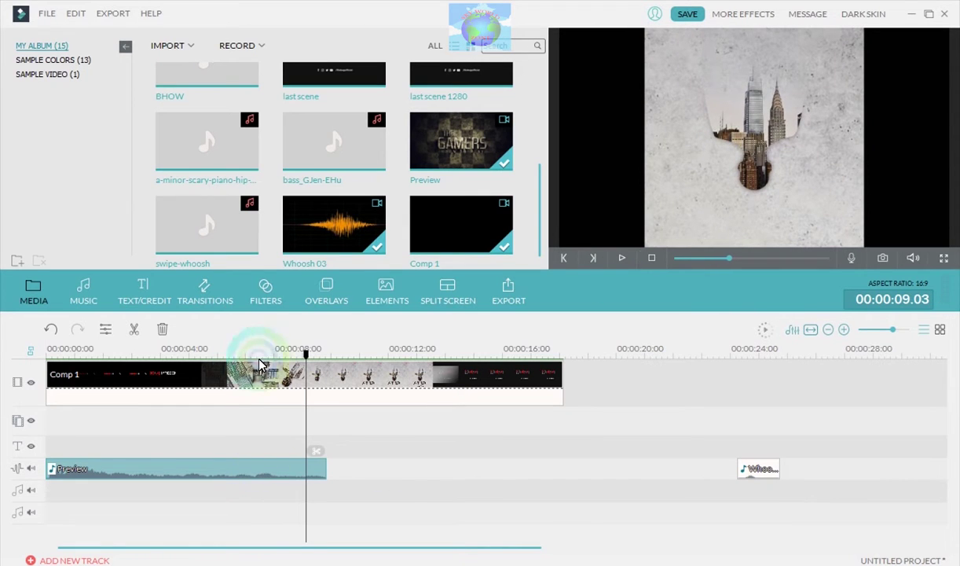
{"action": "left_click_drag", "start_coordinate": [262, 365], "coordinate": [131, 397]}
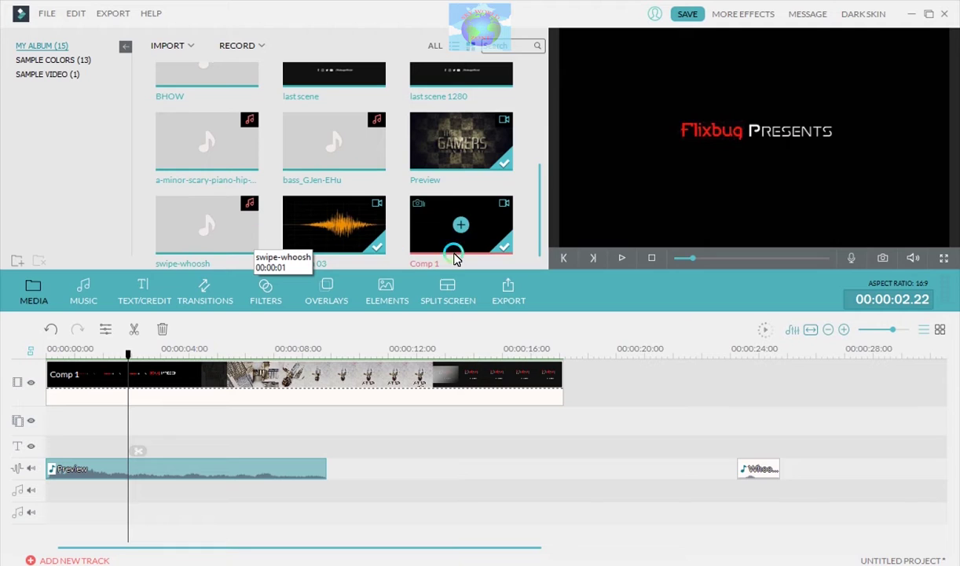
{"action": "left_click", "coordinate": [252, 120]}
{"action": "left_click", "coordinate": [234, 193]}
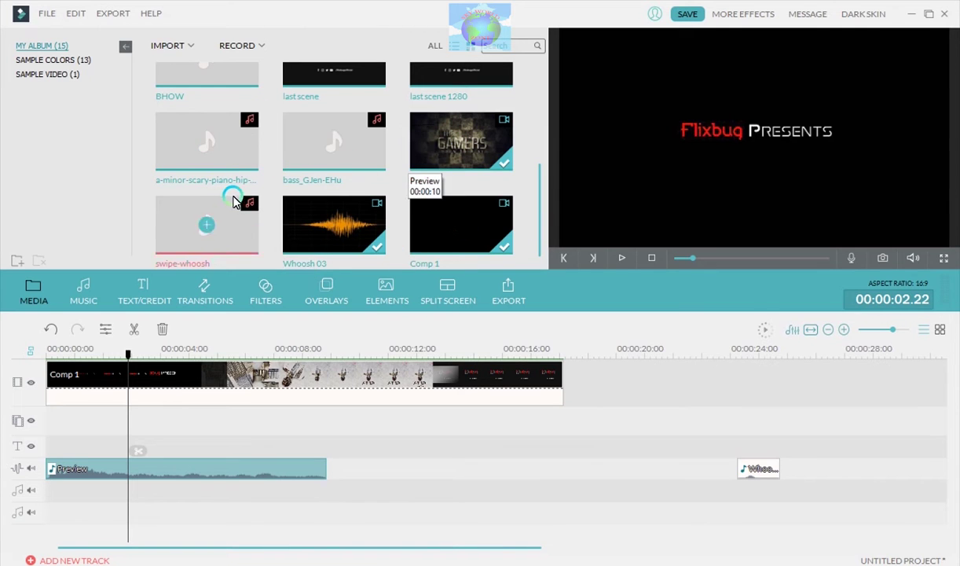
{"action": "left_click", "coordinate": [289, 220]}
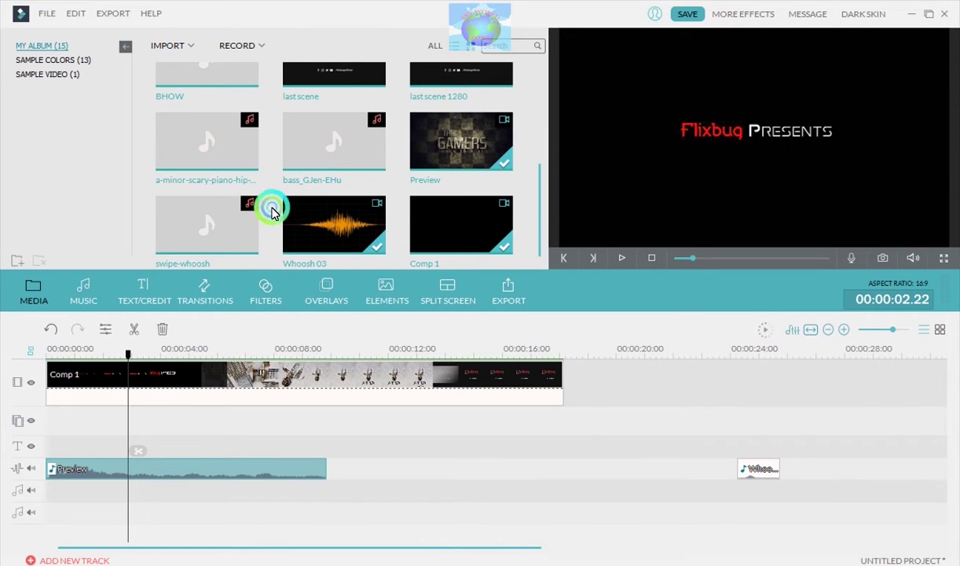
{"action": "left_click", "coordinate": [631, 495]}
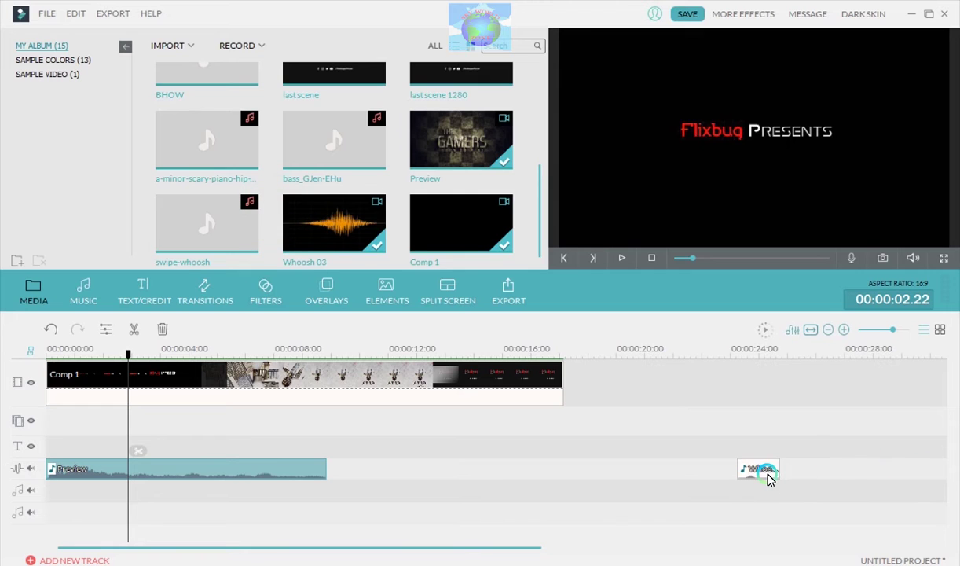
Position the Whoosh 03 audio at about 00:00:12.05, under the AI 1.0 title, checking its timing by playback
{"action": "left_click_drag", "start_coordinate": [772, 482], "coordinate": [481, 482]}
{"action": "left_click", "coordinate": [430, 370]}
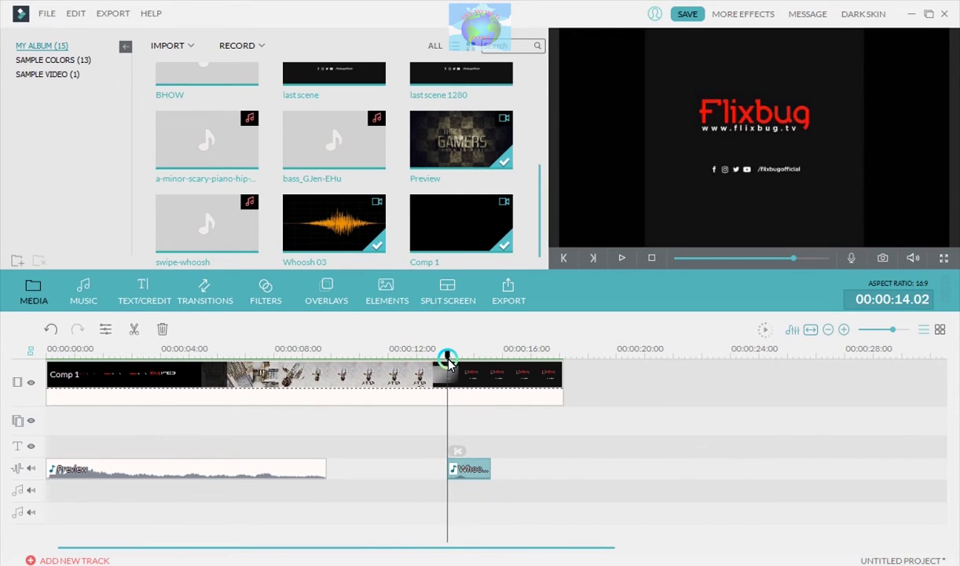
{"action": "left_click_drag", "start_coordinate": [448, 360], "coordinate": [411, 355]}
{"action": "left_click", "coordinate": [621, 258]}
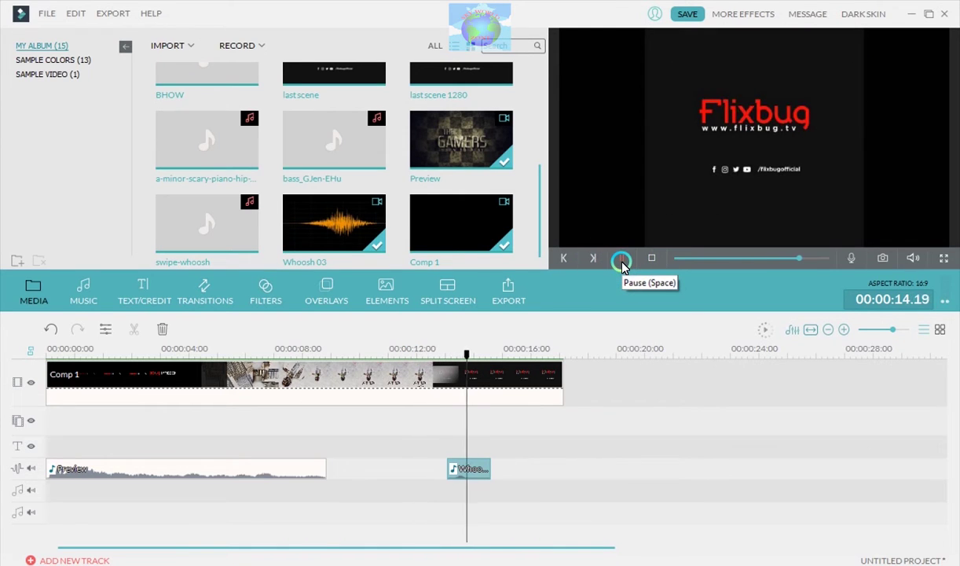
{"action": "left_click", "coordinate": [622, 259]}
{"action": "left_click_drag", "start_coordinate": [462, 481], "coordinate": [409, 469]}
{"action": "left_click_drag", "start_coordinate": [130, 479], "coordinate": [157, 492]}
{"action": "left_click", "coordinate": [408, 472]}
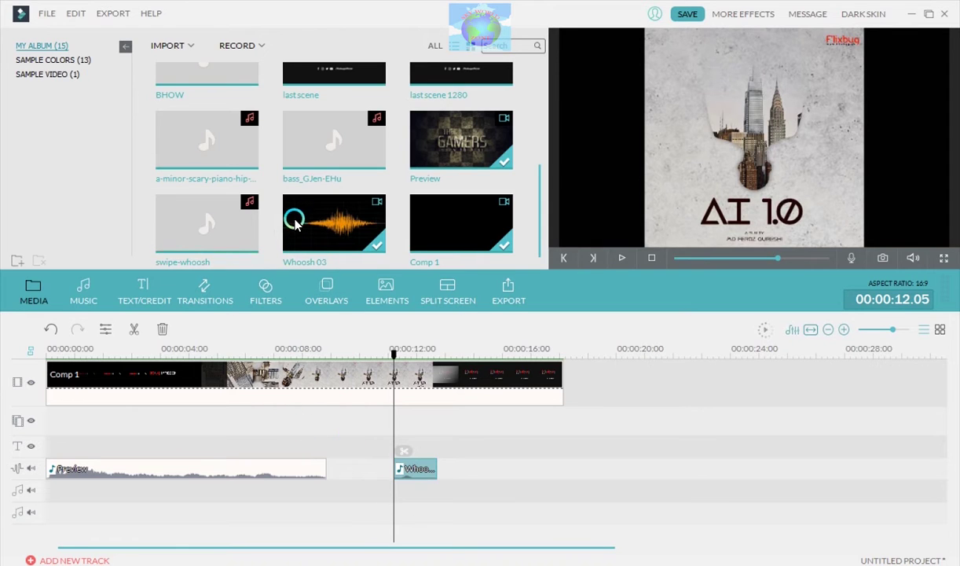
Add the a-minor-scary-piano-hip-hop-loop music at the timeline start on the track below the Preview audio
{"action": "left_click_drag", "start_coordinate": [229, 156], "coordinate": [50, 480]}
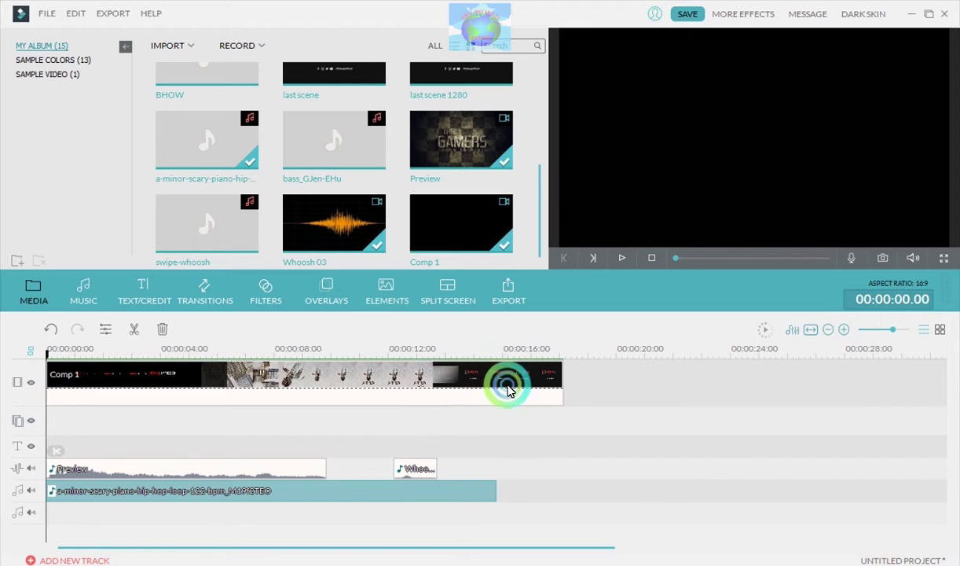
Play back the opening and move the Whoosh 03 audio to 00:00:13.07, under the start of the closing Flixbug logo scene
{"action": "left_click", "coordinate": [622, 258]}
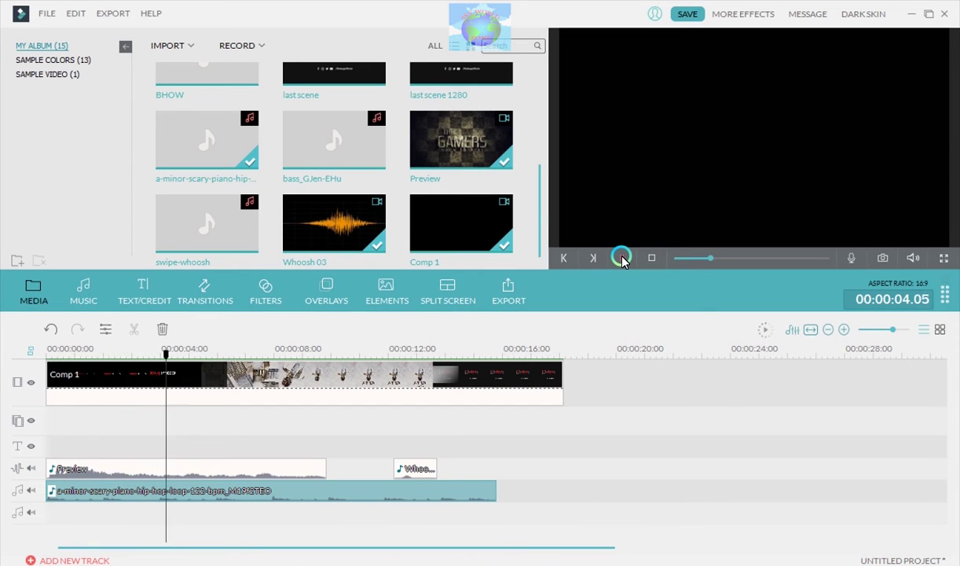
{"action": "left_click", "coordinate": [621, 257]}
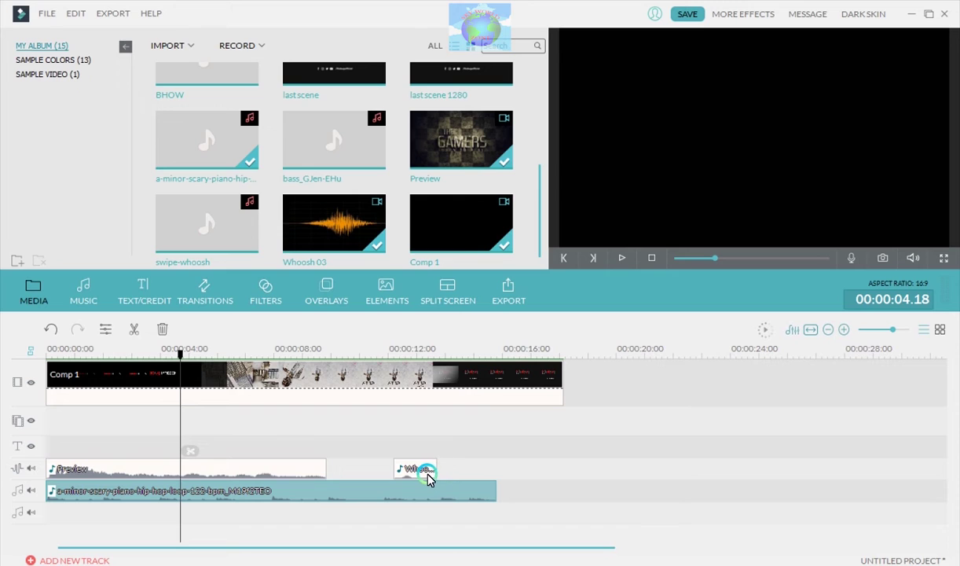
{"action": "left_click_drag", "start_coordinate": [425, 479], "coordinate": [459, 479]}
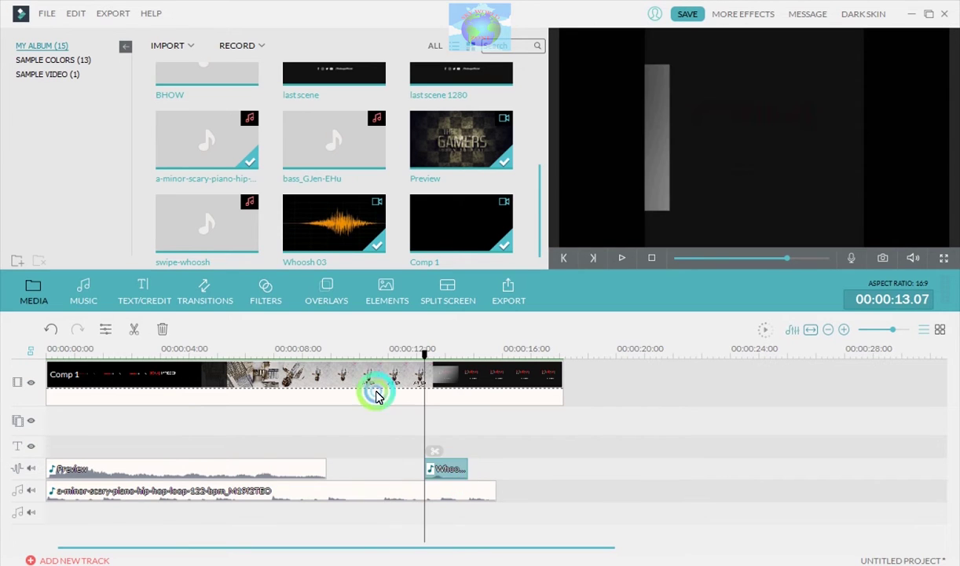
{"action": "left_click_drag", "start_coordinate": [427, 360], "coordinate": [171, 361]}
Review the audio settings of the a-minor-scary-piano-hip-hop-loop music clip, including its volume and fades
{"action": "left_click", "coordinate": [224, 504]}
{"action": "double_click", "coordinate": [225, 497]}
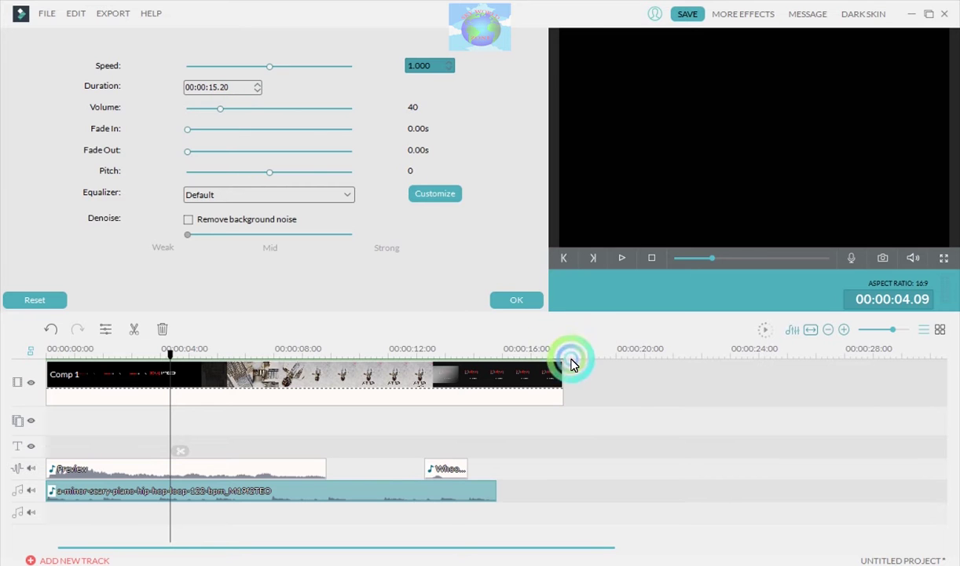
{"action": "left_click", "coordinate": [516, 300]}
{"action": "left_click", "coordinate": [227, 360]}
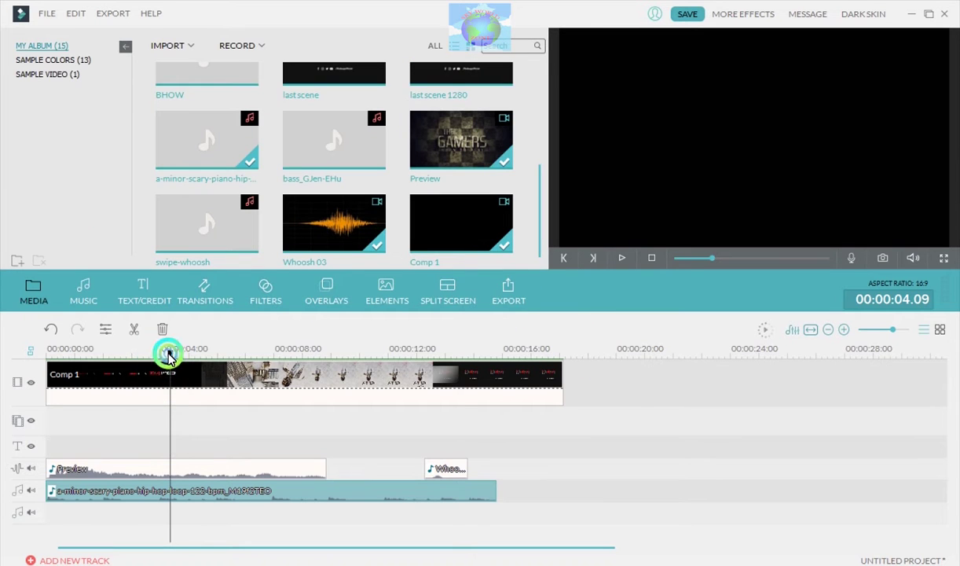
Shift the a-minor-scary-piano-hip-hop-loop music to start at 00:00:02.01 and play the opening back from the timeline start
{"action": "left_click_drag", "start_coordinate": [171, 354], "coordinate": [28, 366]}
{"action": "left_click", "coordinate": [191, 507]}
{"action": "left_click_drag", "start_coordinate": [191, 507], "coordinate": [240, 501]}
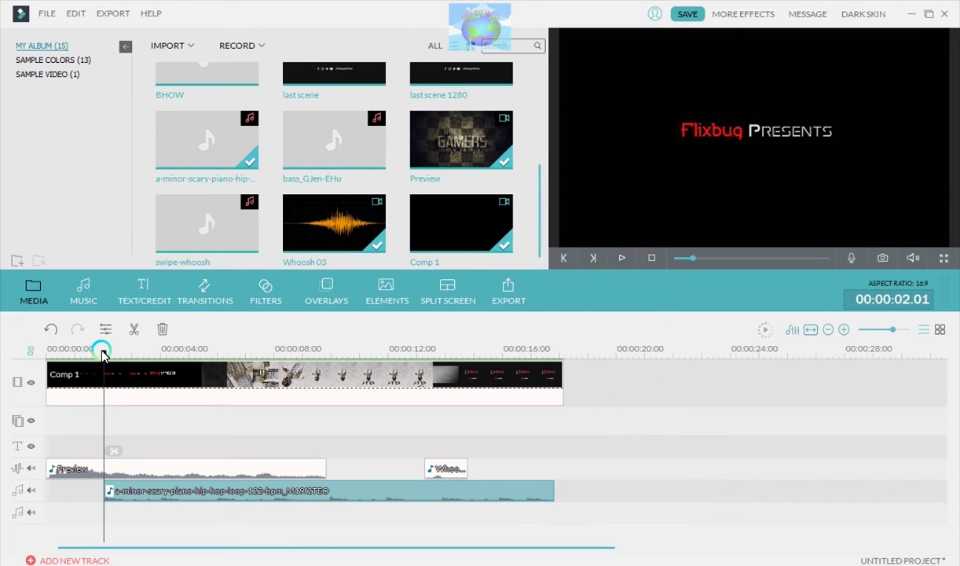
{"action": "left_click_drag", "start_coordinate": [103, 353], "coordinate": [46, 358]}
{"action": "left_click", "coordinate": [618, 259]}
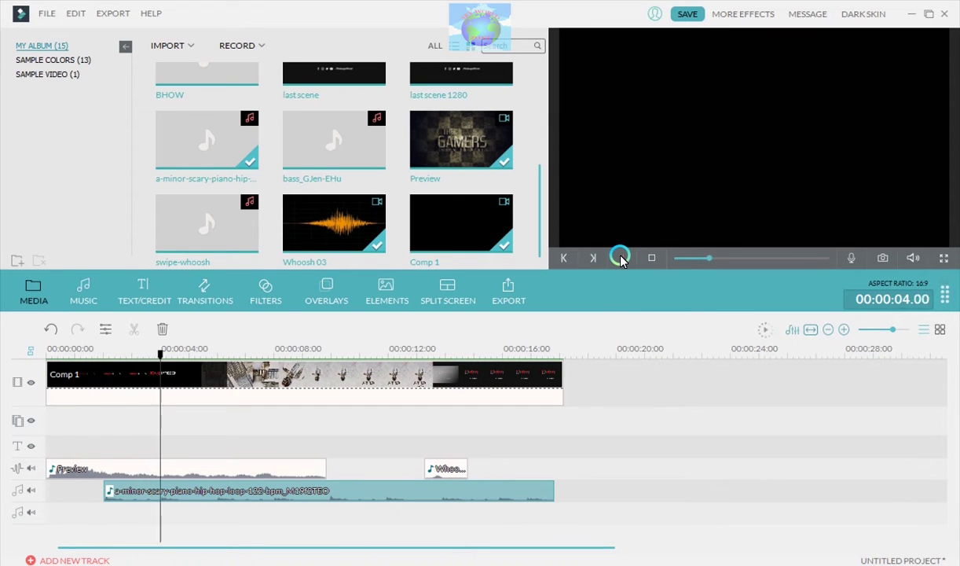
{"action": "left_click", "coordinate": [620, 257]}
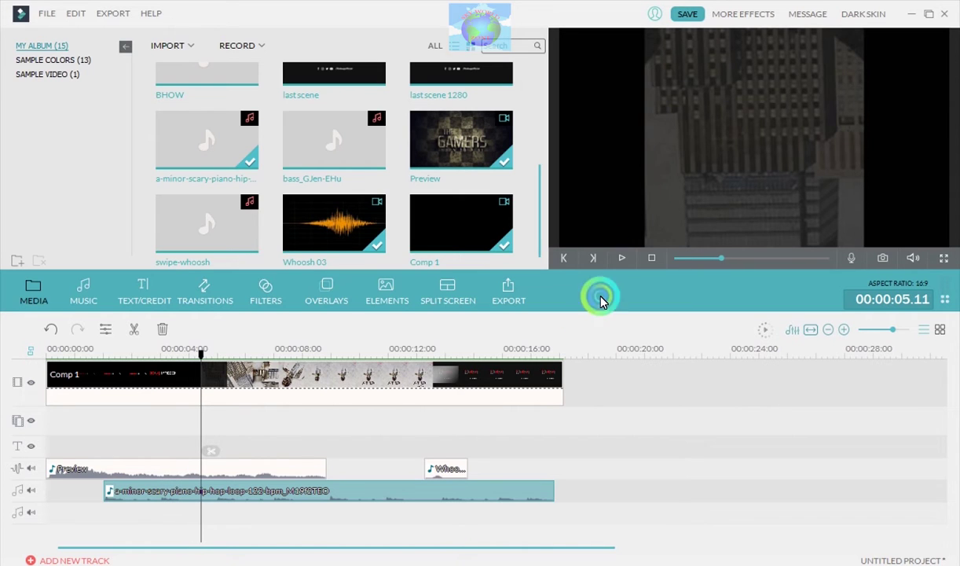
Add the swipe-whoosh sound at 00:00:03.22 on the empty audio track below the music, checking its timing by playback
{"action": "left_click", "coordinate": [244, 239]}
{"action": "left_click", "coordinate": [154, 512]}
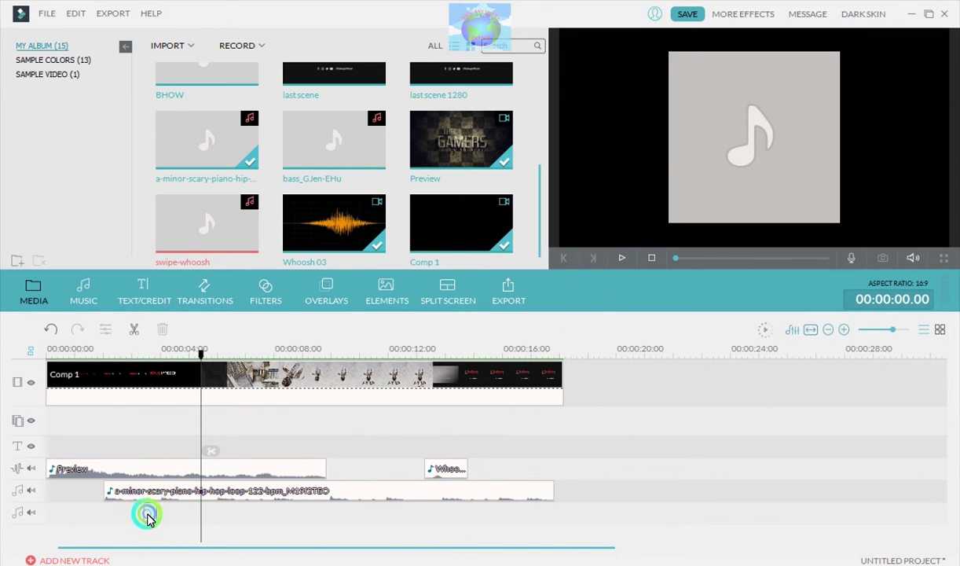
{"action": "left_click", "coordinate": [152, 350]}
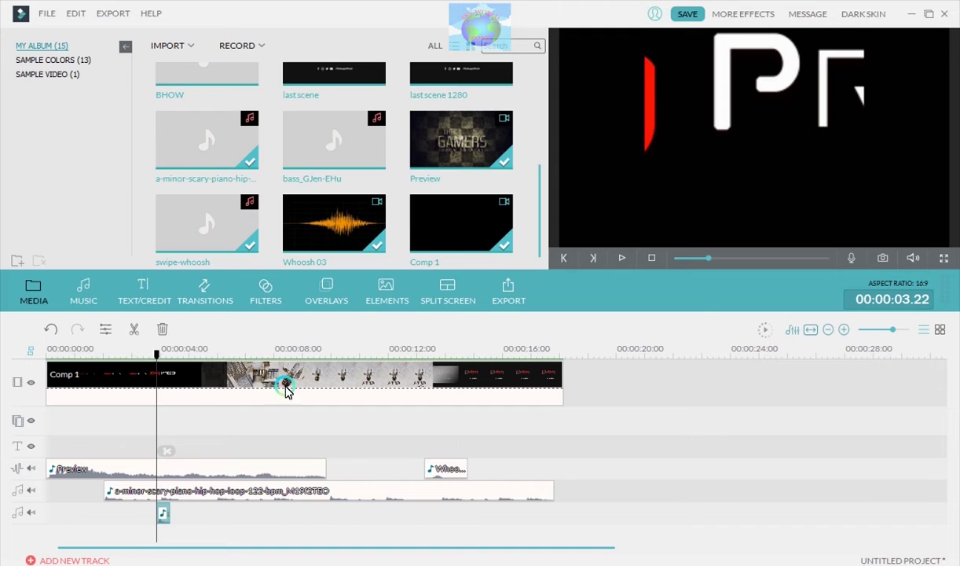
{"action": "left_click", "coordinate": [624, 259]}
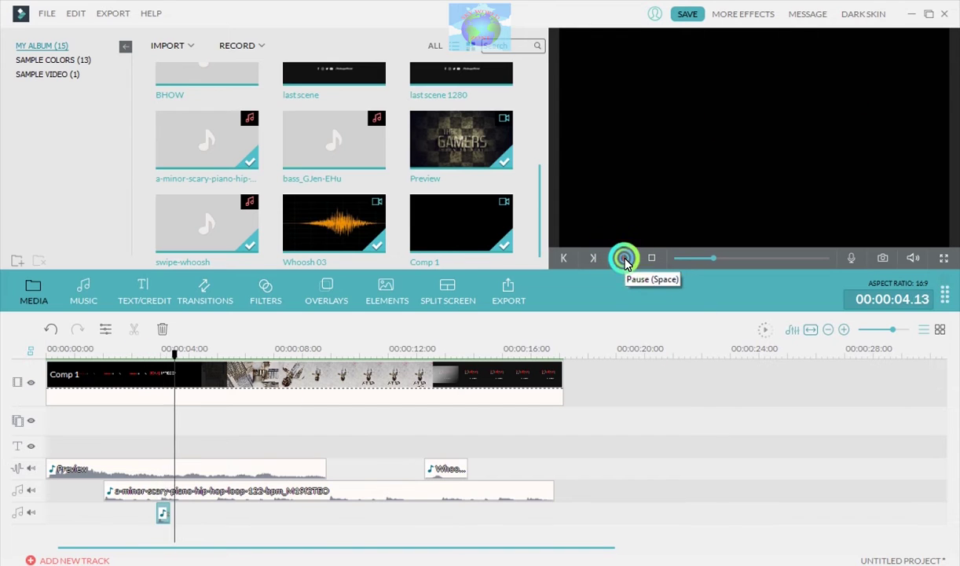
{"action": "left_click", "coordinate": [186, 397]}
{"action": "left_click_drag", "start_coordinate": [182, 356], "coordinate": [47, 358]}
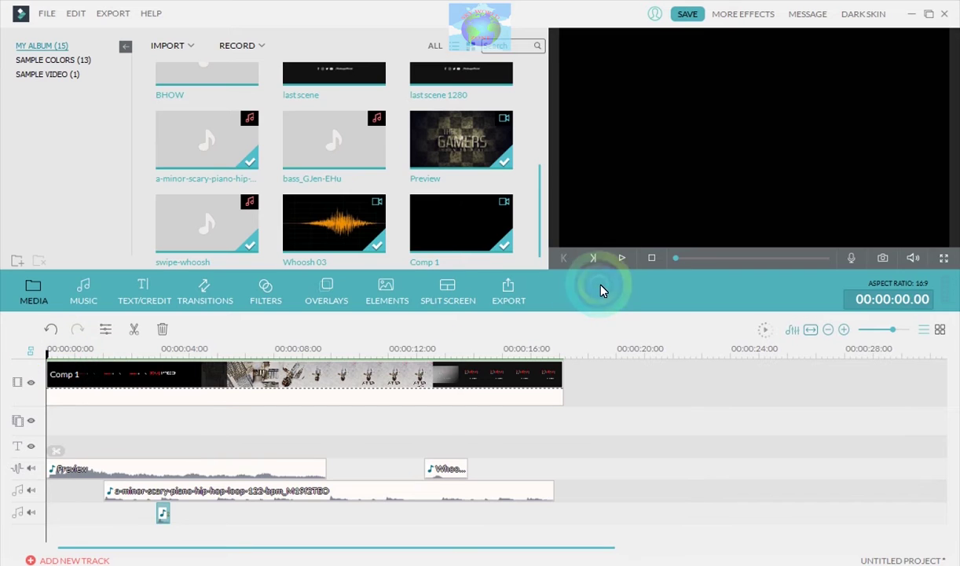
{"action": "left_click", "coordinate": [622, 259]}
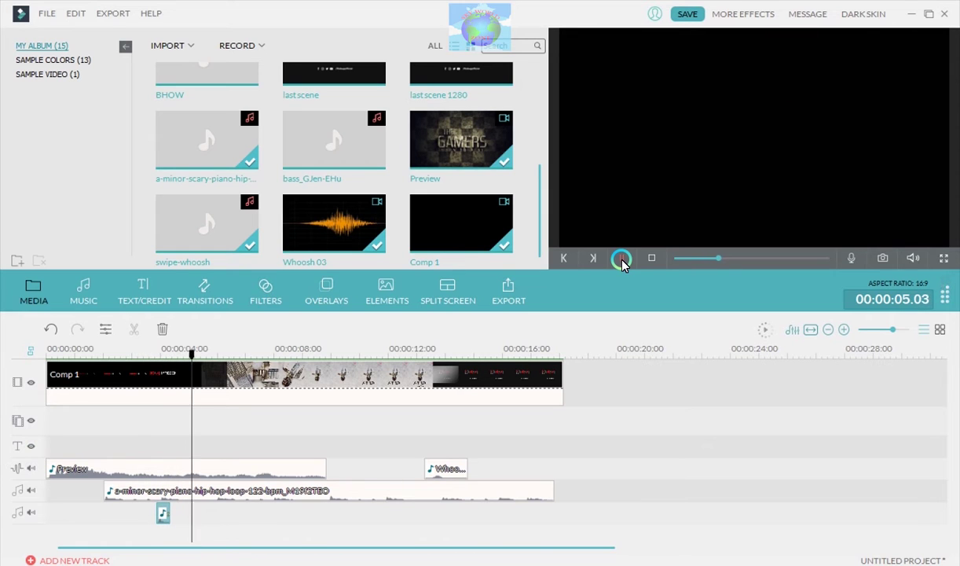
{"action": "left_click", "coordinate": [622, 260]}
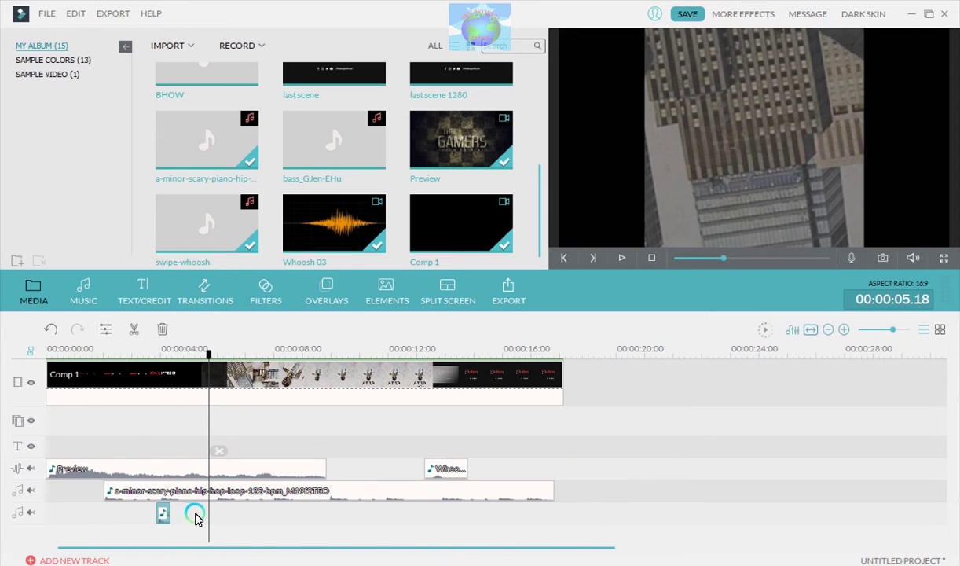
Move the swipe-whoosh sound earlier to 00:00:03.14, under the Flixbug Presents title, and play it back from the timeline start
{"action": "left_click", "coordinate": [154, 497]}
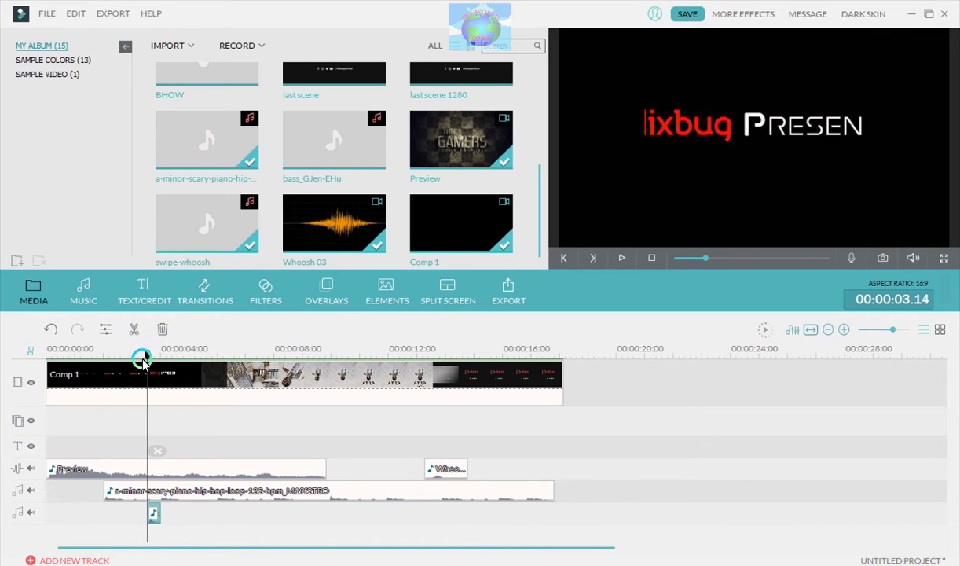
{"action": "left_click_drag", "start_coordinate": [149, 358], "coordinate": [21, 369]}
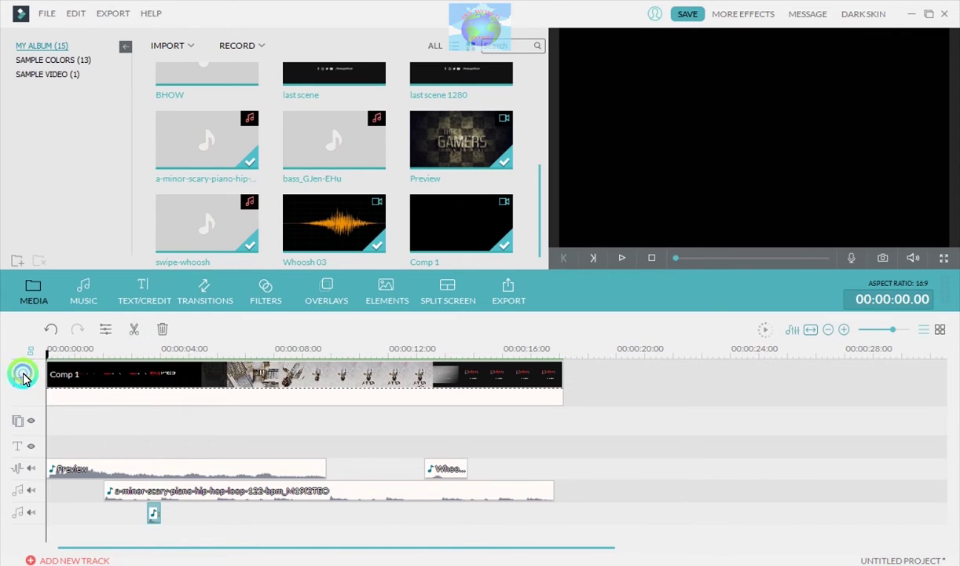
{"action": "left_click", "coordinate": [625, 260]}
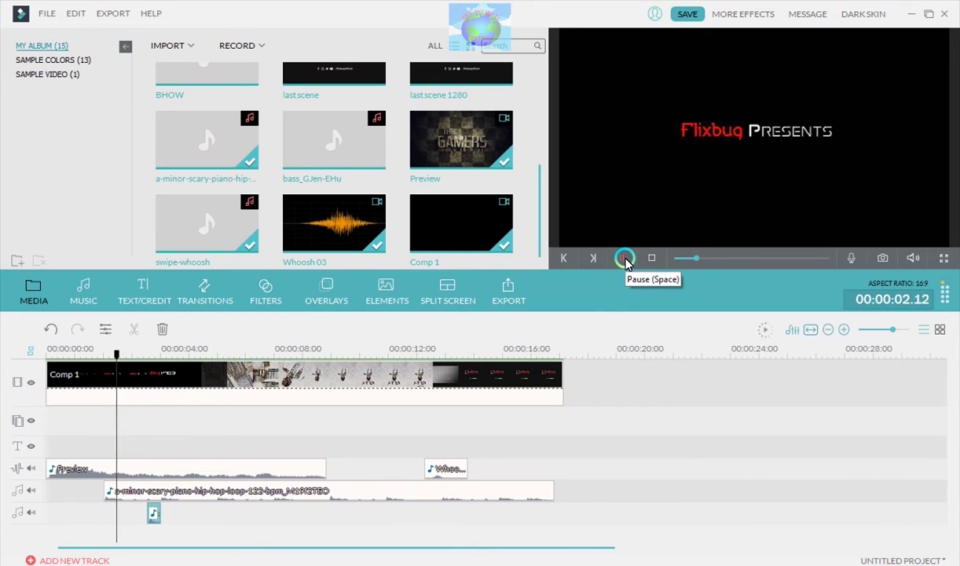
{"action": "left_click", "coordinate": [623, 258]}
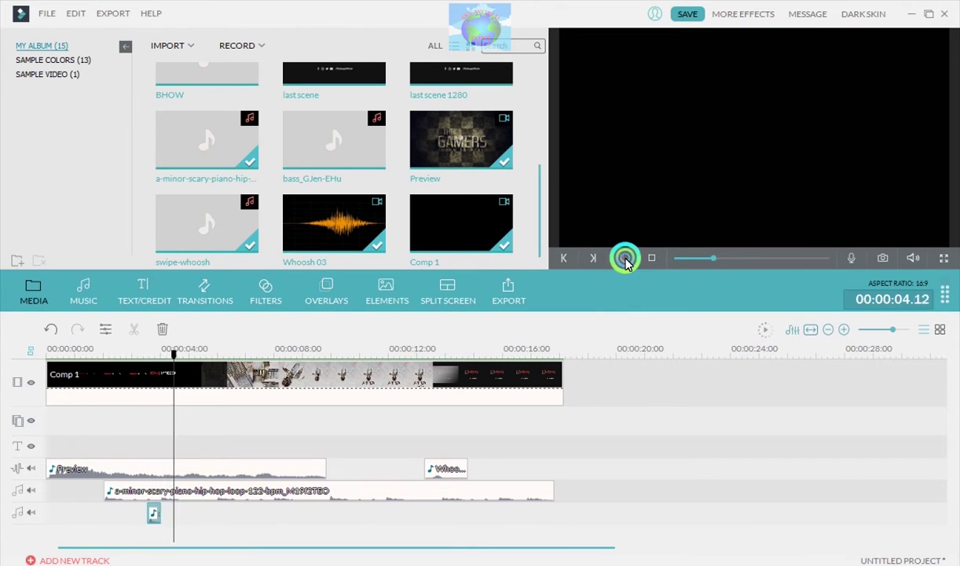
Play the closing Flixbug logo scene and move the Whoosh 03 audio back to 00:00:11.24, under the AI 1.0 title
{"action": "left_click", "coordinate": [428, 349]}
{"action": "left_click", "coordinate": [652, 259]}
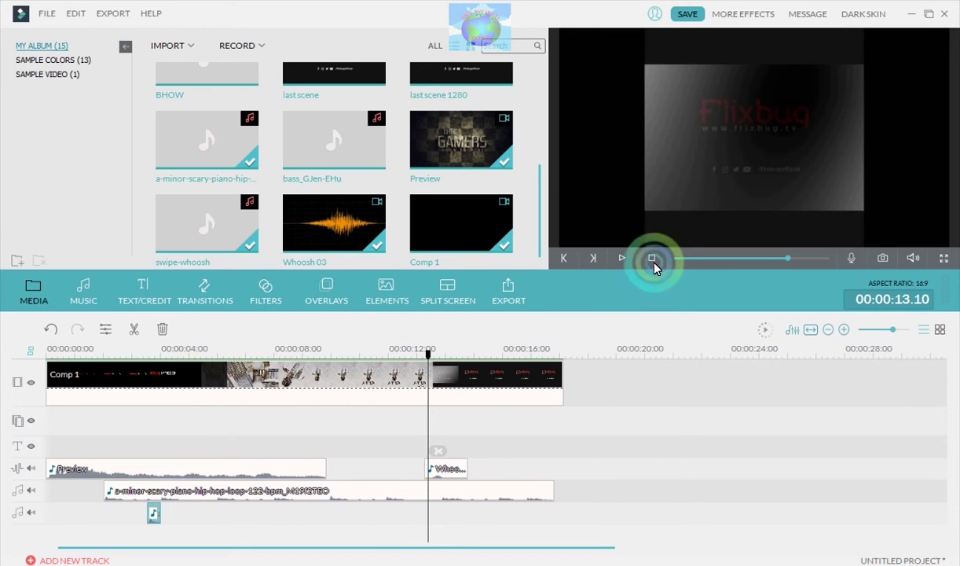
{"action": "left_click", "coordinate": [620, 259]}
{"action": "left_click", "coordinate": [589, 407]}
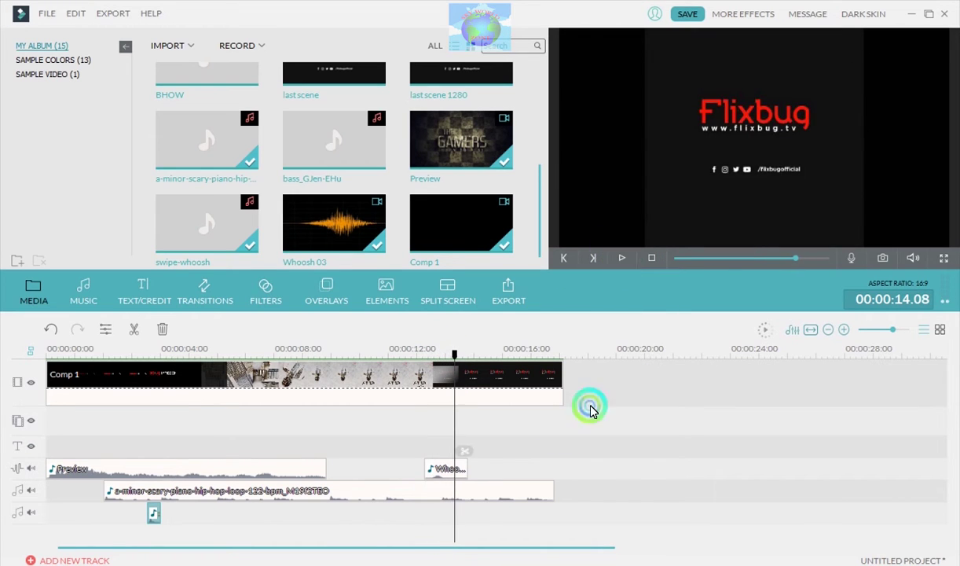
{"action": "left_click", "coordinate": [445, 485]}
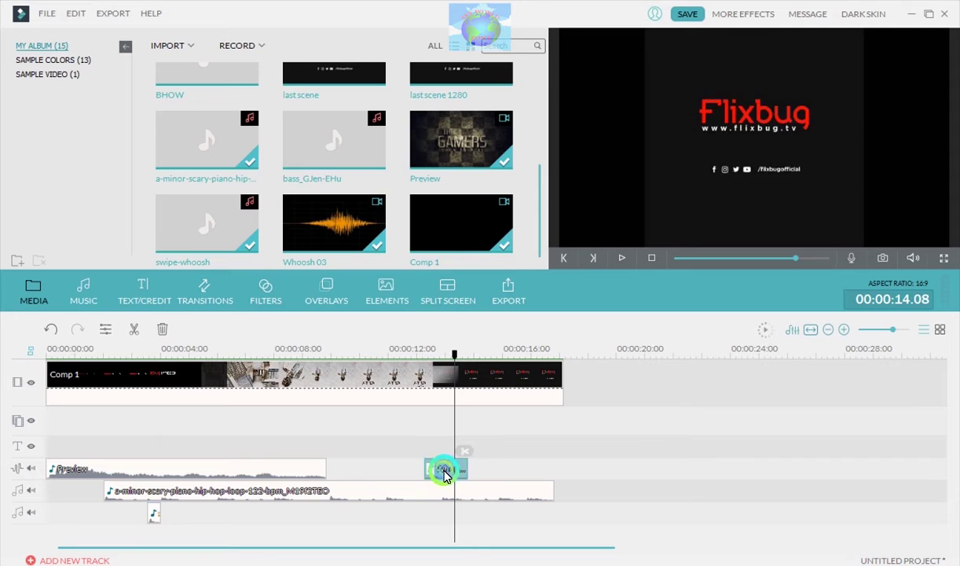
{"action": "left_click_drag", "start_coordinate": [445, 471], "coordinate": [422, 476]}
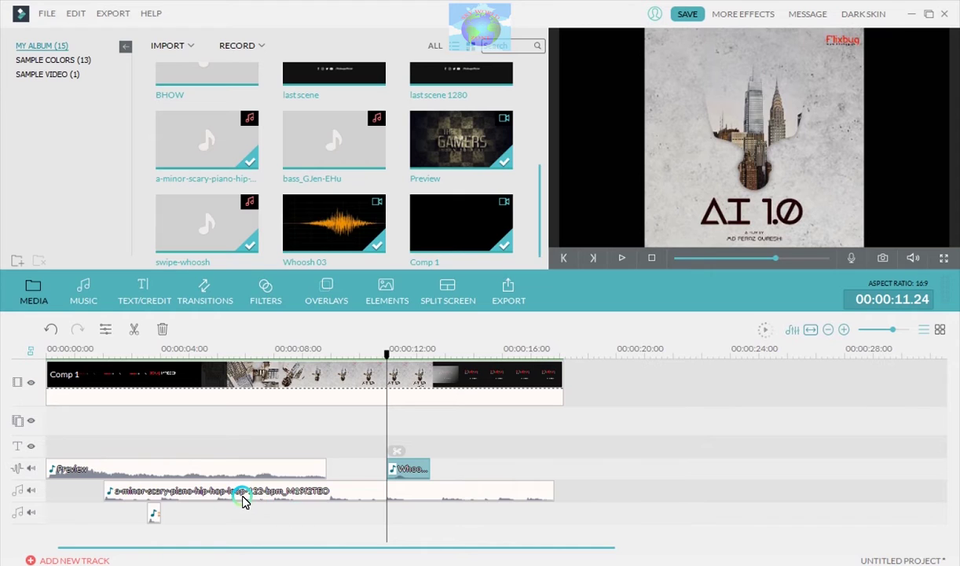
Move the swipe-whoosh sound to about 13.5 seconds, under the closing logo scene, and the Whoosh 03 audio to 00:00:10.11
{"action": "left_click", "coordinate": [266, 493]}
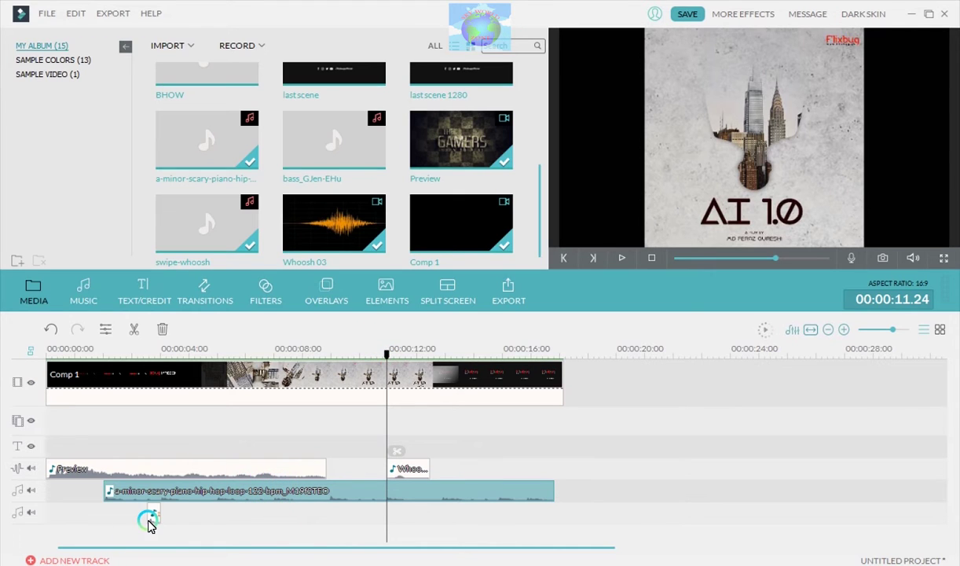
{"action": "left_click", "coordinate": [150, 522]}
{"action": "left_click", "coordinate": [445, 533]}
{"action": "left_click_drag", "start_coordinate": [403, 468], "coordinate": [365, 516]}
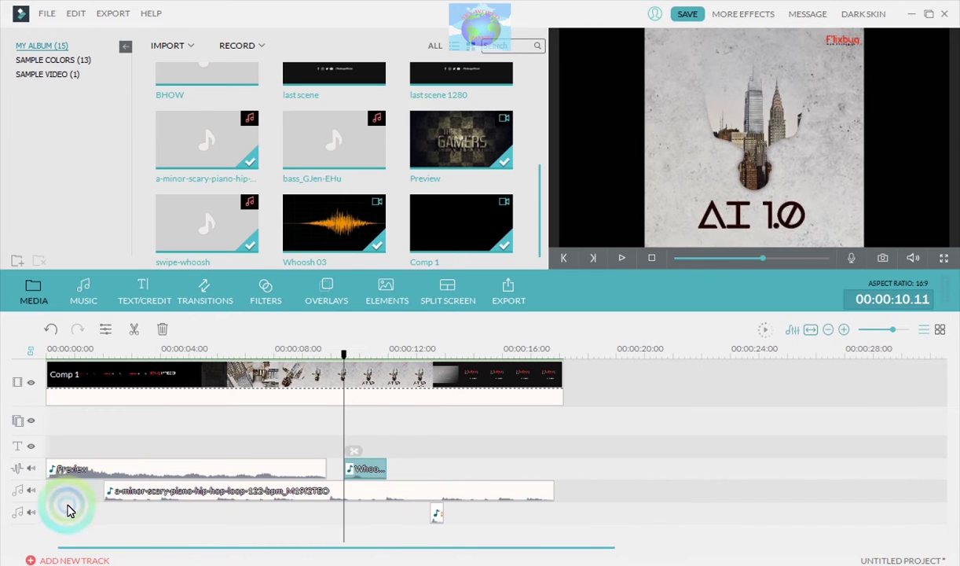
Play the timeline from the start to check how the music fits the Flixbug Presents title and the first building shots
{"action": "left_click", "coordinate": [255, 471]}
{"action": "left_click", "coordinate": [348, 351]}
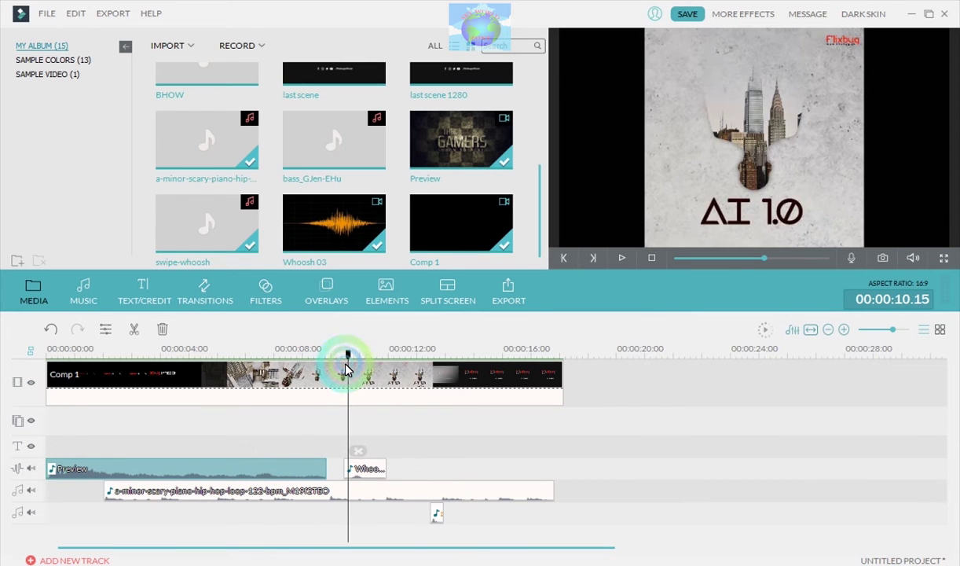
{"action": "left_click_drag", "start_coordinate": [346, 358], "coordinate": [2, 369]}
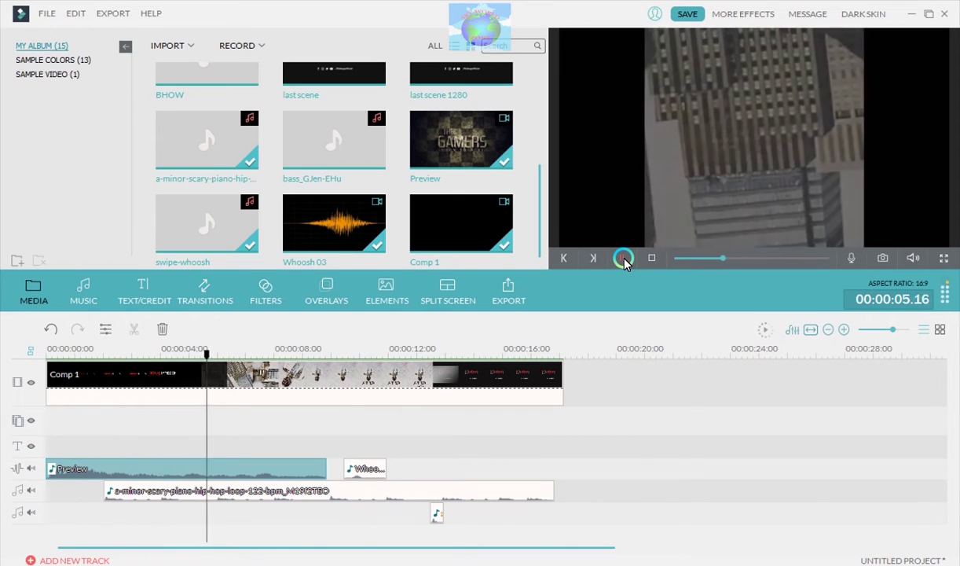
{"action": "left_click", "coordinate": [624, 259]}
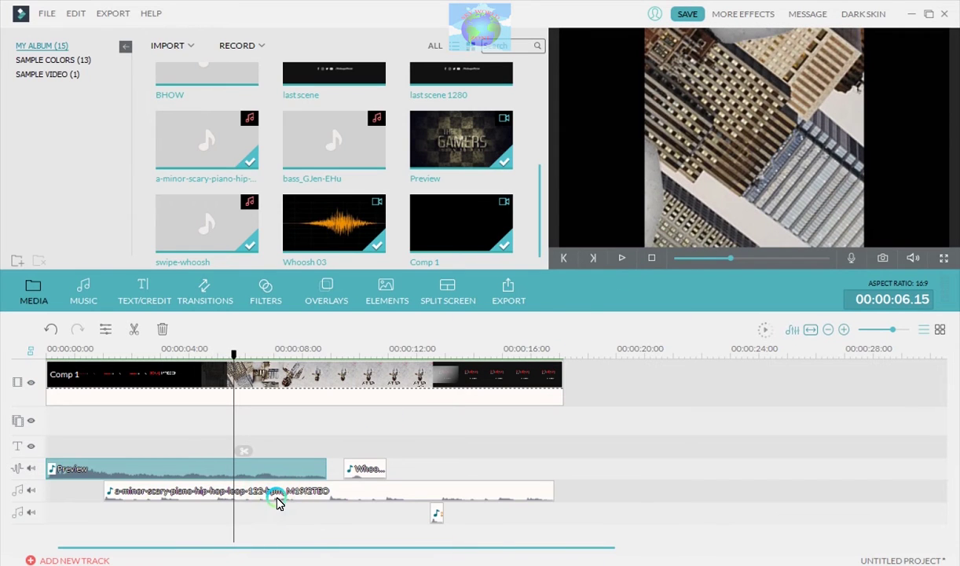
Delay the a-minor-scary-piano-hip-hop-loop music to start at about 4.2 seconds and check it by playing from the timeline start
{"action": "left_click_drag", "start_coordinate": [279, 501], "coordinate": [339, 503]}
{"action": "left_click", "coordinate": [156, 347]}
{"action": "left_click_drag", "start_coordinate": [163, 345], "coordinate": [56, 365]}
{"action": "left_click", "coordinate": [619, 266]}
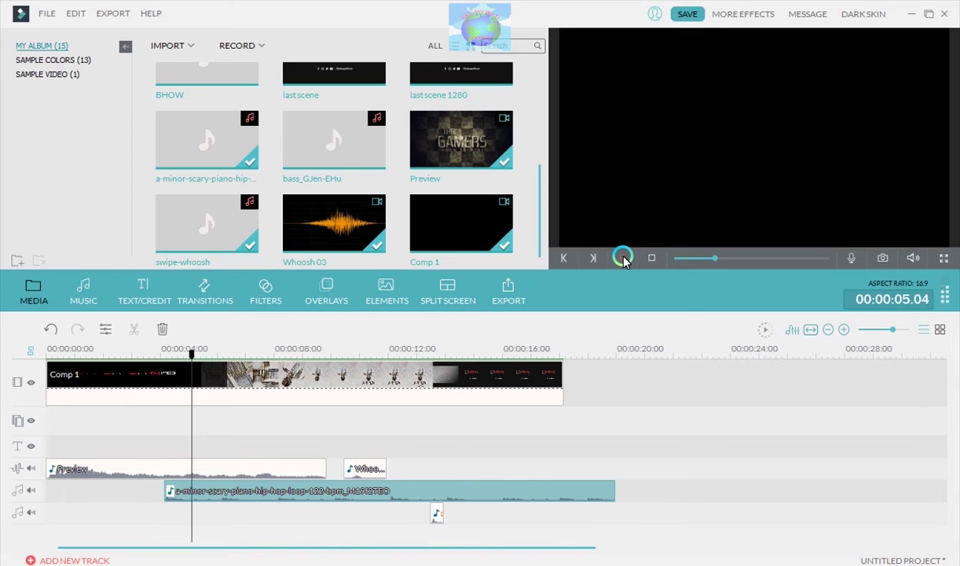
{"action": "left_click", "coordinate": [623, 258]}
{"action": "left_click", "coordinate": [386, 407]}
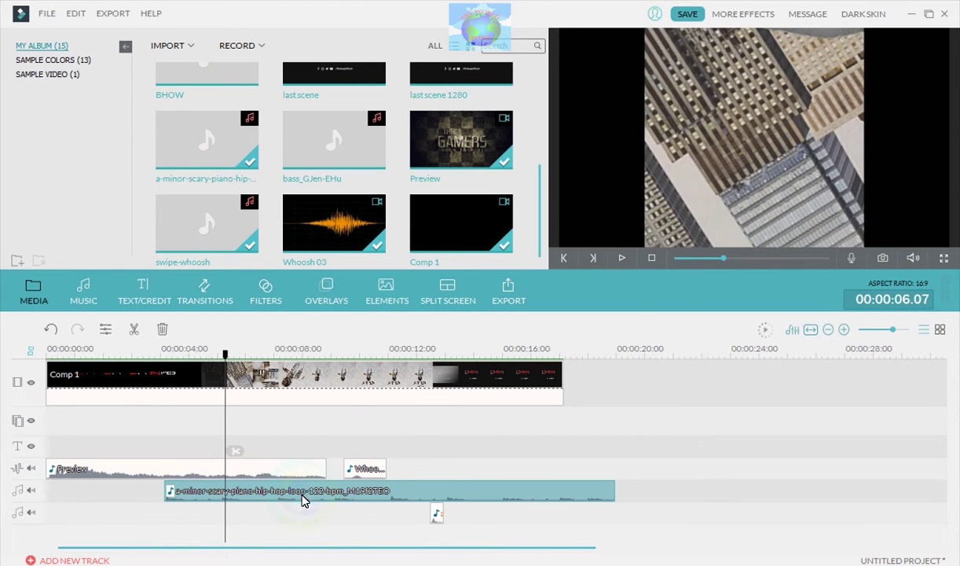
Push the a-minor-scary-piano-hip-hop-loop music further to start at about 5.6 seconds and play the opening back
{"action": "left_click_drag", "start_coordinate": [288, 500], "coordinate": [328, 499]}
{"action": "left_click", "coordinate": [207, 348]}
{"action": "left_click_drag", "start_coordinate": [202, 355], "coordinate": [39, 373]}
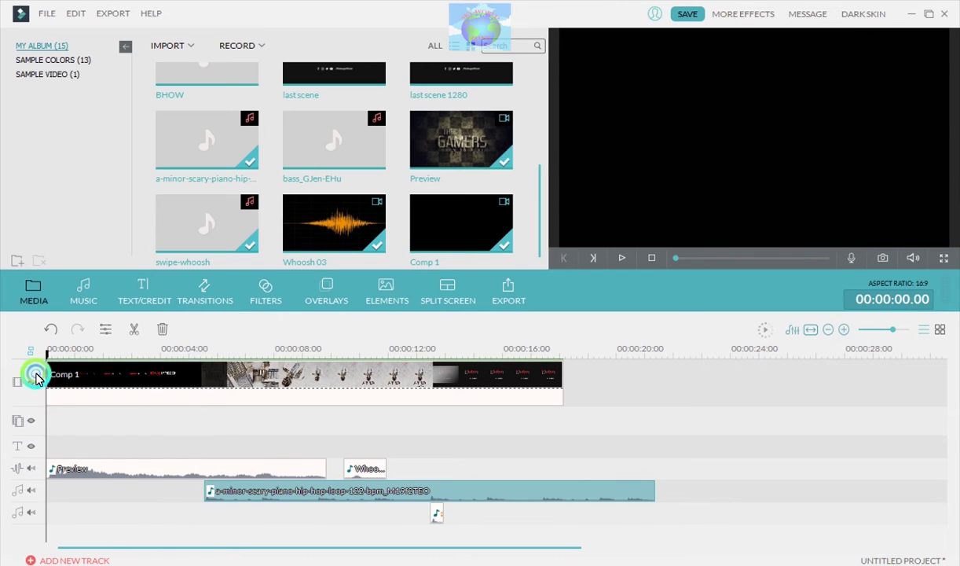
{"action": "left_click", "coordinate": [622, 258]}
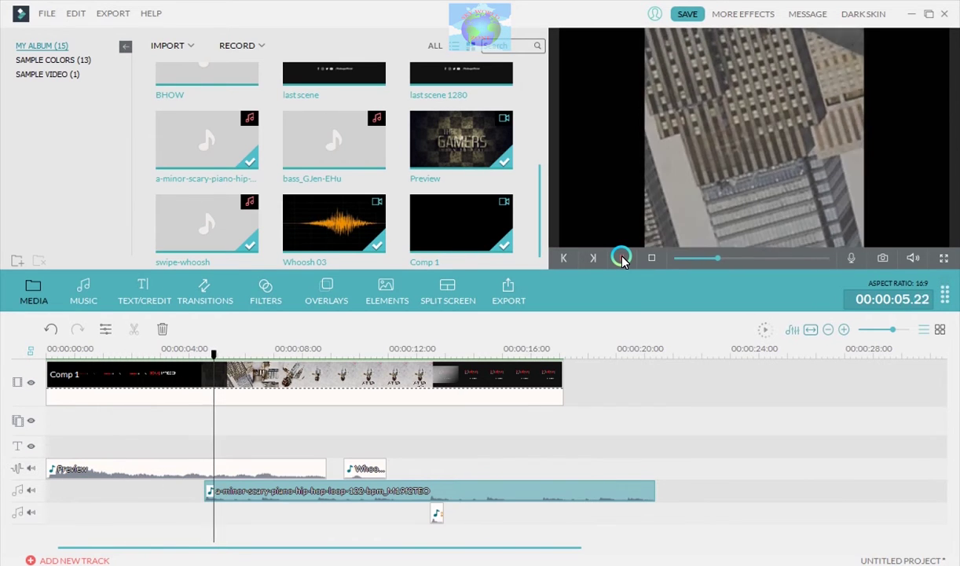
{"action": "left_click", "coordinate": [621, 259]}
Set the a-minor-scary-piano-hip-hop-loop music to start at 00:00:05.00 and play the timeline through to the closing logo
{"action": "left_click", "coordinate": [297, 525]}
{"action": "left_click_drag", "start_coordinate": [286, 495], "coordinate": [272, 499]}
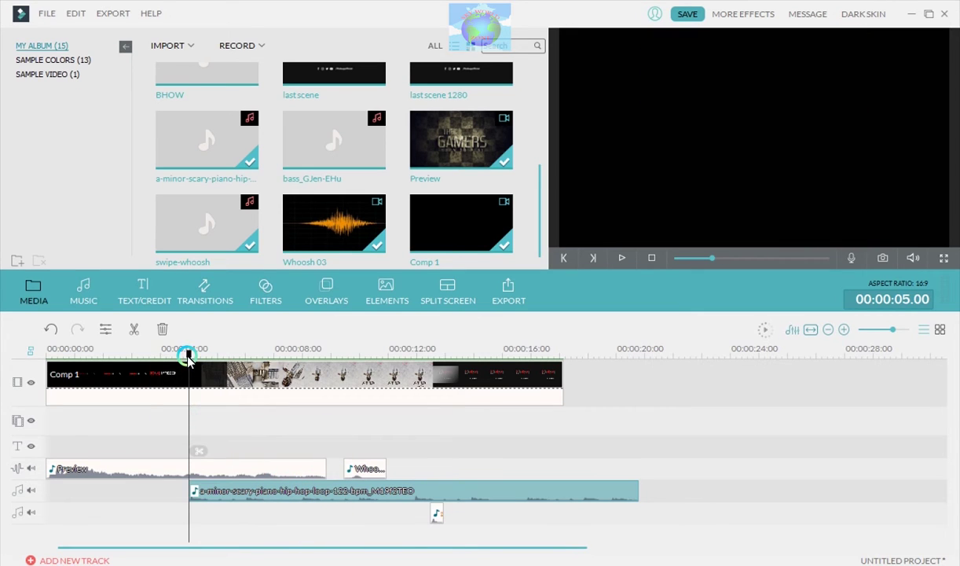
{"action": "left_click_drag", "start_coordinate": [187, 350], "coordinate": [46, 365]}
{"action": "left_click", "coordinate": [503, 353]}
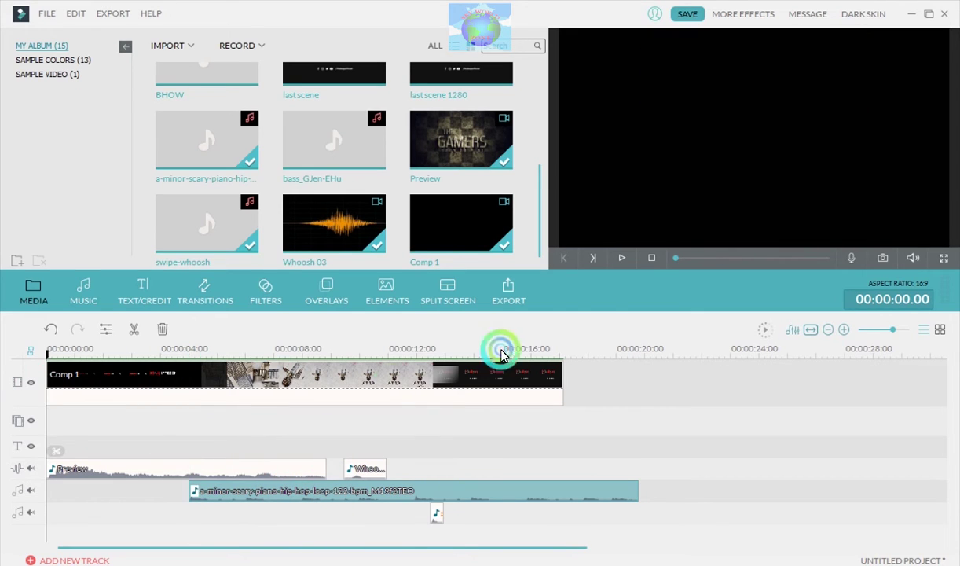
{"action": "left_click", "coordinate": [620, 260]}
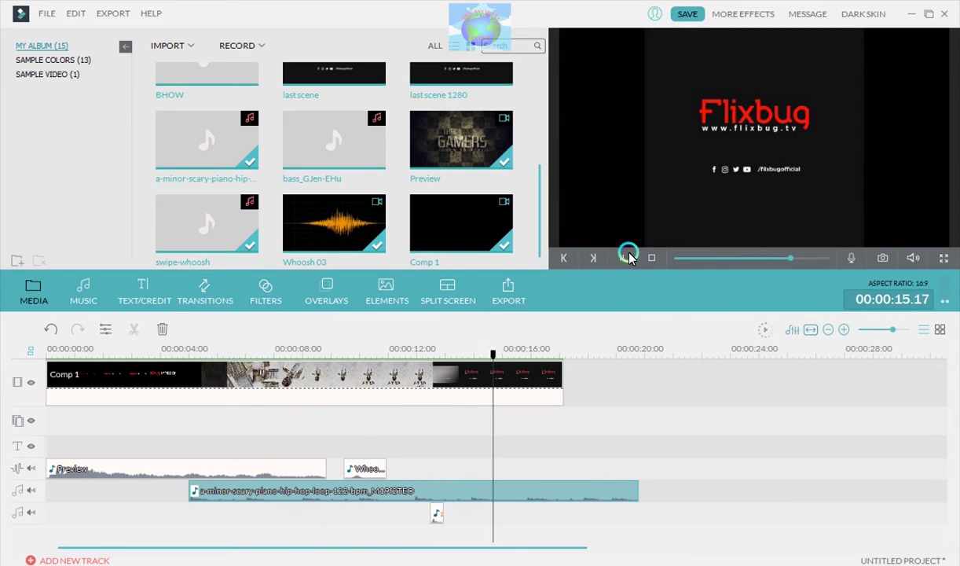
{"action": "left_click", "coordinate": [620, 258]}
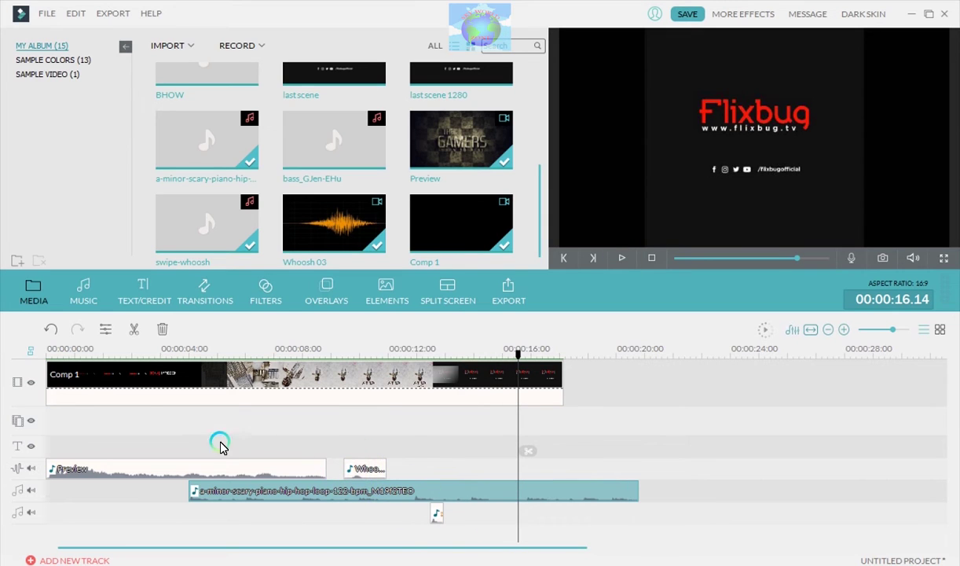
Return the playhead to the Flixbug Presents title and increase the number of music tracks in the timeline
{"action": "left_click_drag", "start_coordinate": [180, 350], "coordinate": [141, 359]}
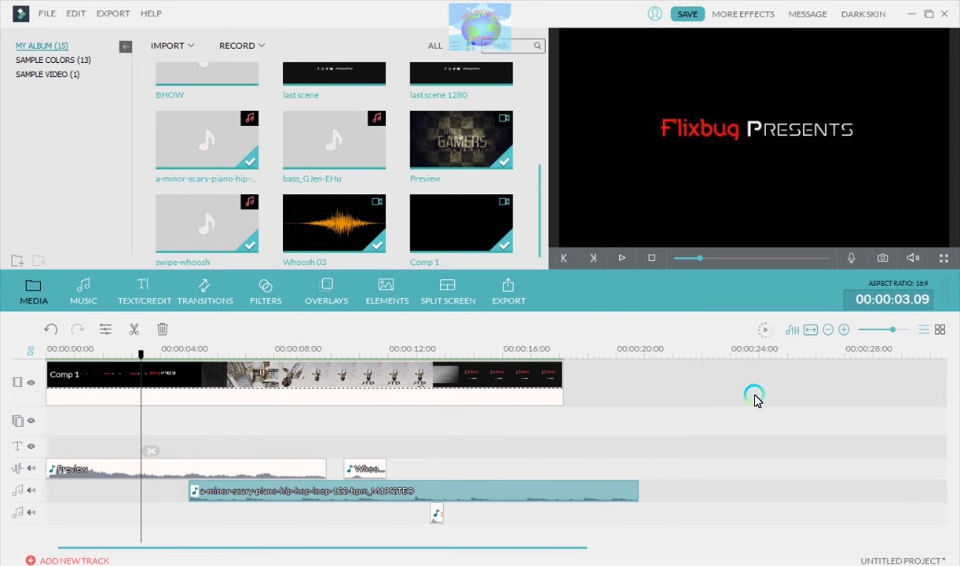
{"action": "left_click", "coordinate": [31, 559]}
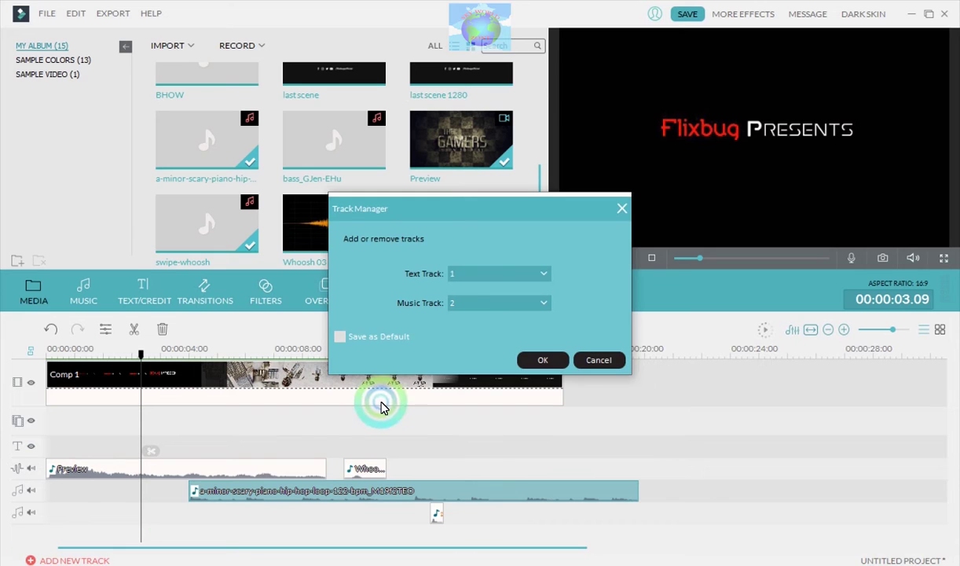
{"action": "left_click", "coordinate": [528, 303]}
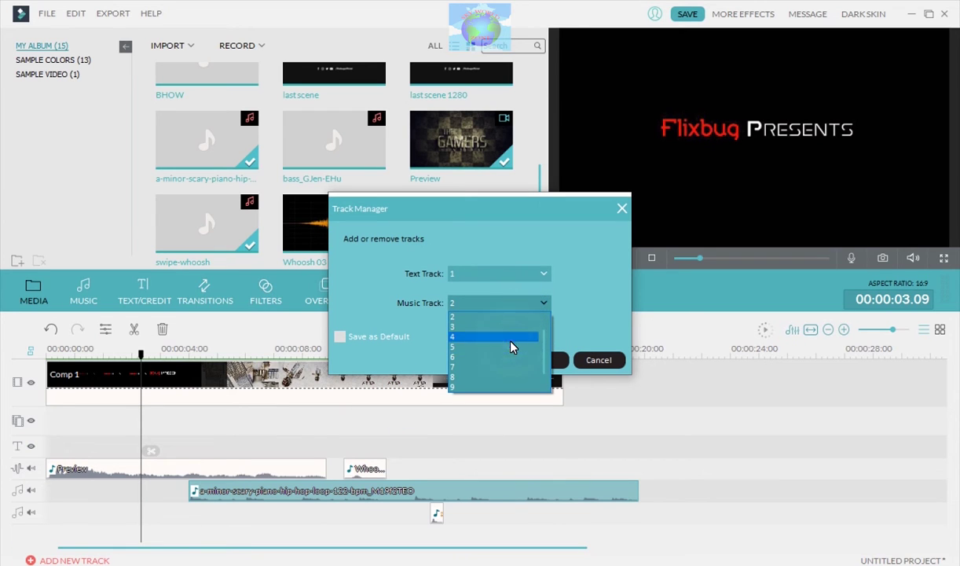
{"action": "left_click", "coordinate": [488, 347]}
{"action": "left_click", "coordinate": [542, 361]}
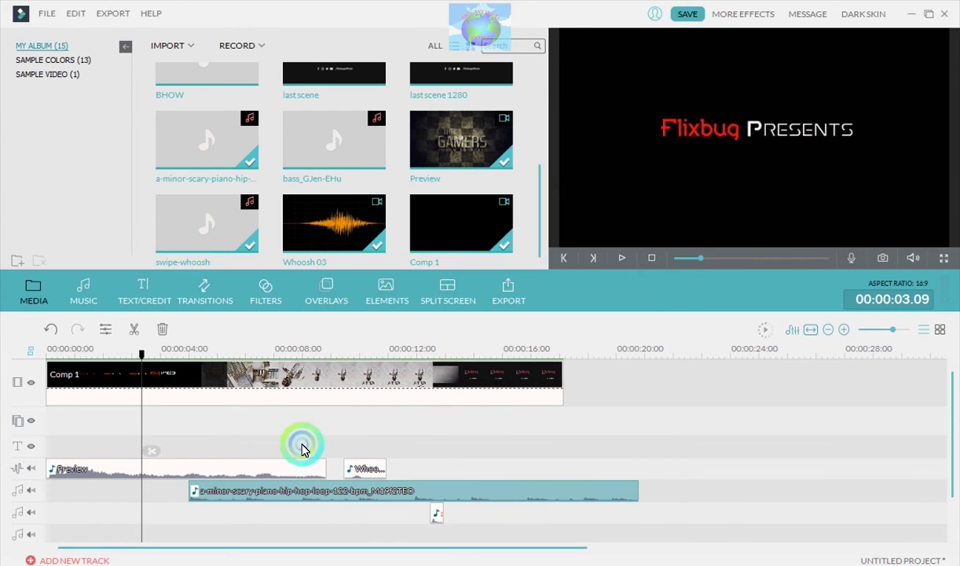
Move the Whoosh 03 sound to start at 00:00:10.24 and place a second Whoosh 03 clip at 00:00:04.18 on a hidden overlay track
{"action": "left_click_drag", "start_coordinate": [358, 472], "coordinate": [375, 452]}
{"action": "left_click_drag", "start_coordinate": [238, 458], "coordinate": [218, 438]}
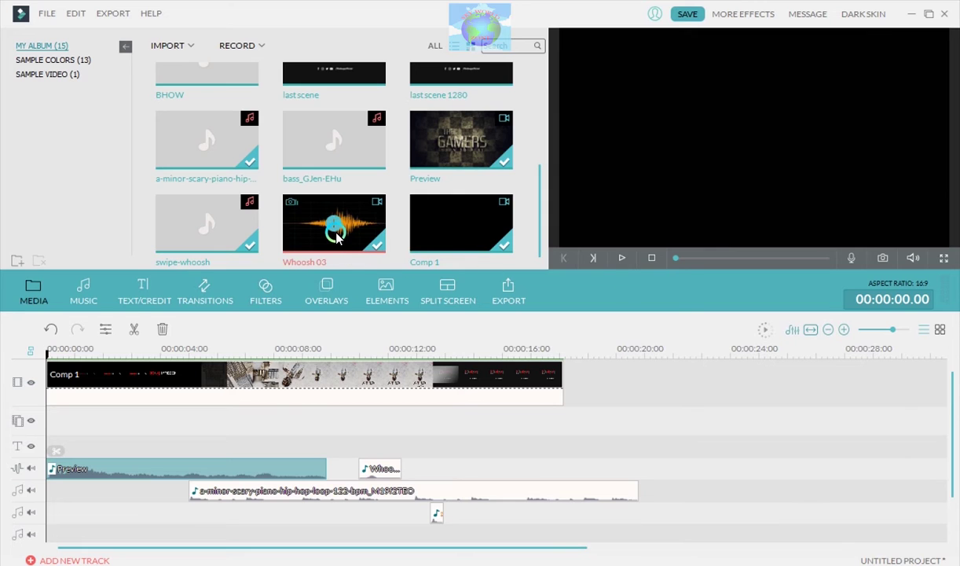
{"action": "left_click_drag", "start_coordinate": [353, 239], "coordinate": [183, 430]}
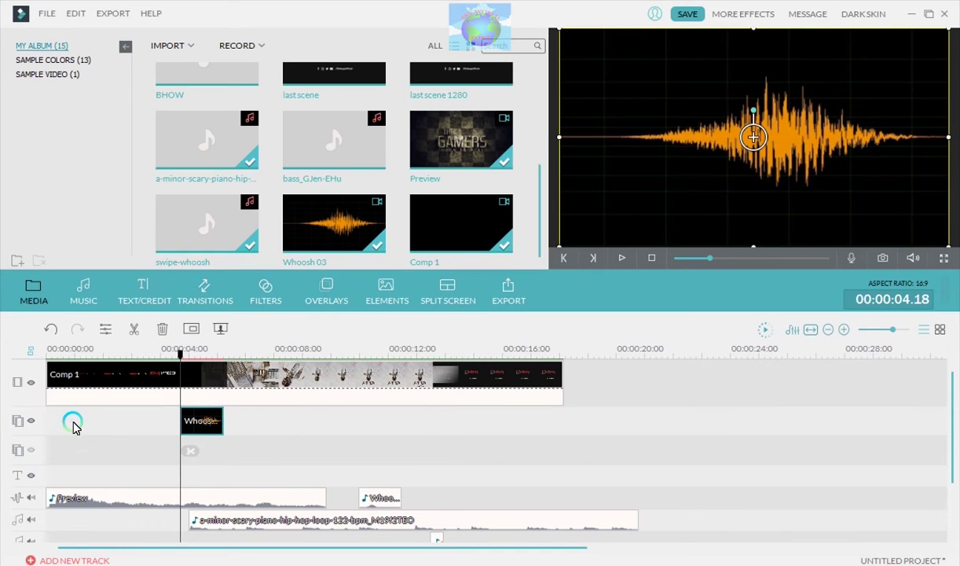
{"action": "left_click", "coordinate": [30, 425]}
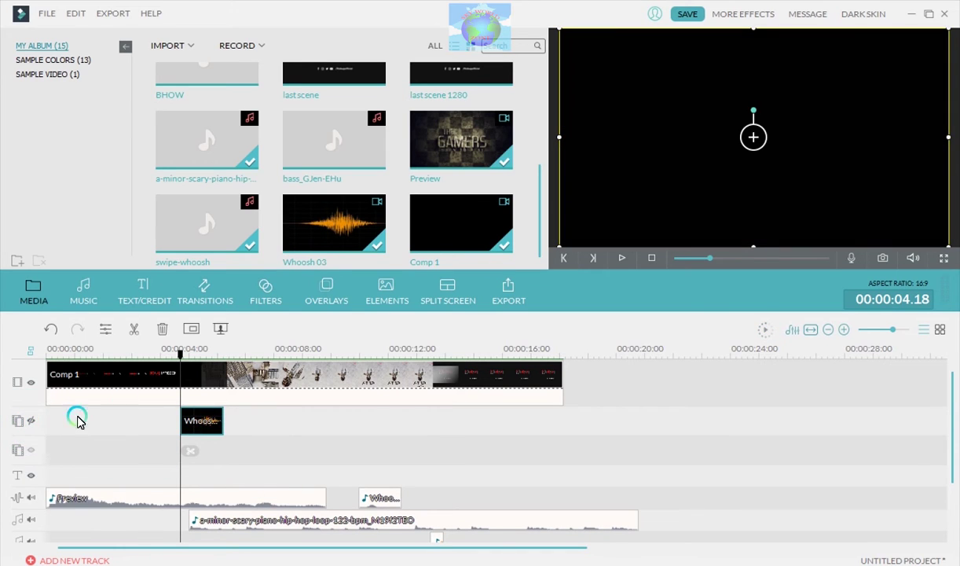
{"action": "left_click_drag", "start_coordinate": [180, 355], "coordinate": [171, 385]}
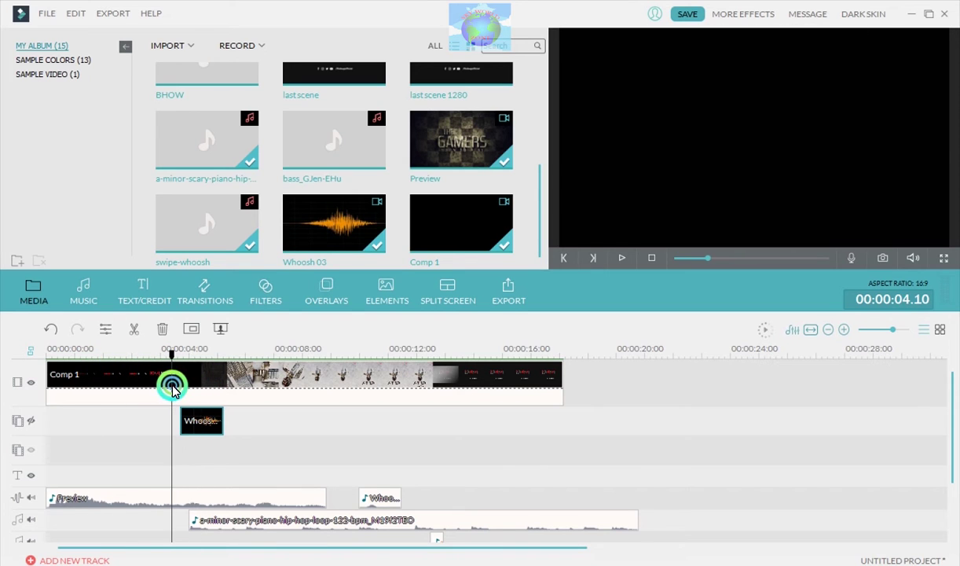
Delete the Whoosh 03 sound at 00:00:10.24 from the audio track and play the opening from the timeline start
{"action": "left_click", "coordinate": [381, 503]}
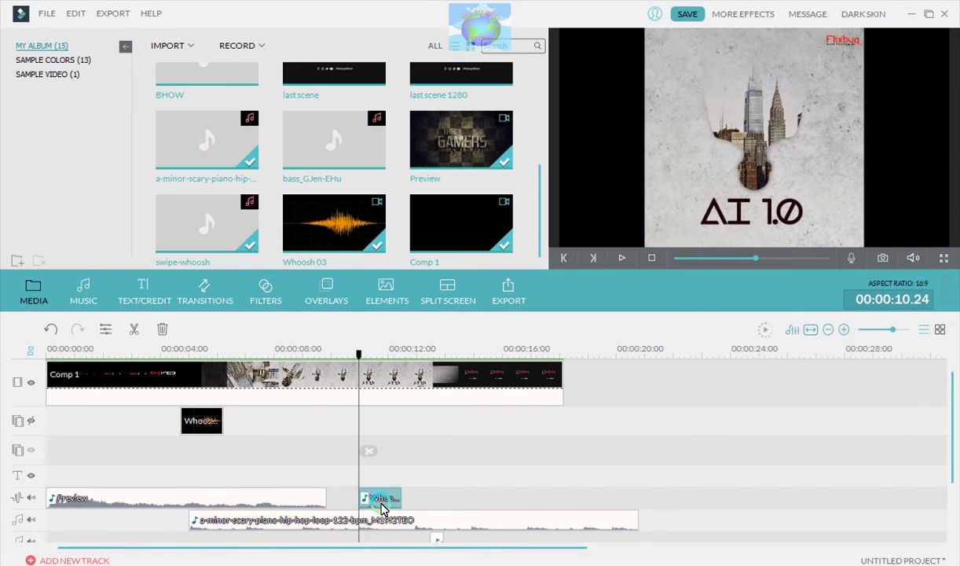
{"action": "left_click_drag", "start_coordinate": [358, 357], "coordinate": [9, 381]}
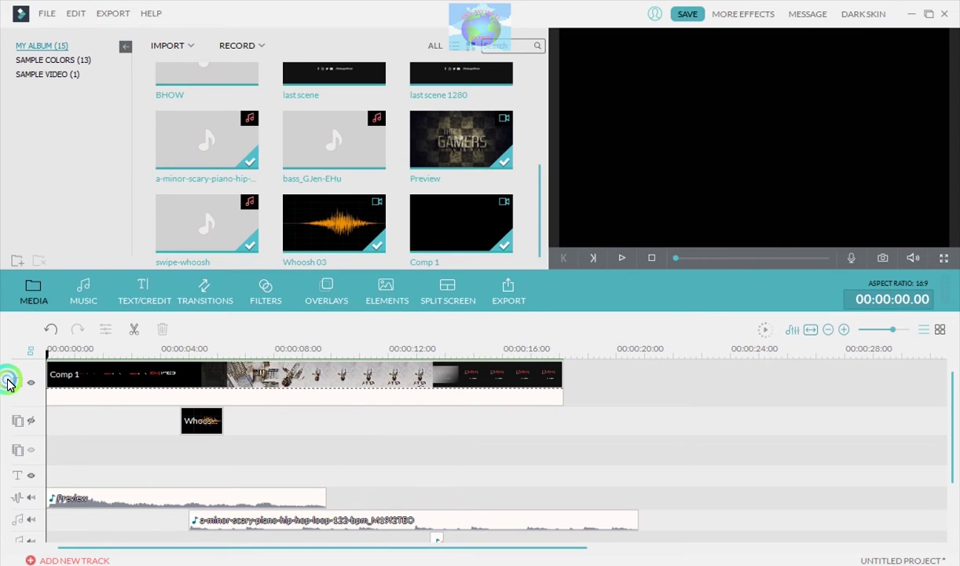
{"action": "left_click", "coordinate": [620, 258]}
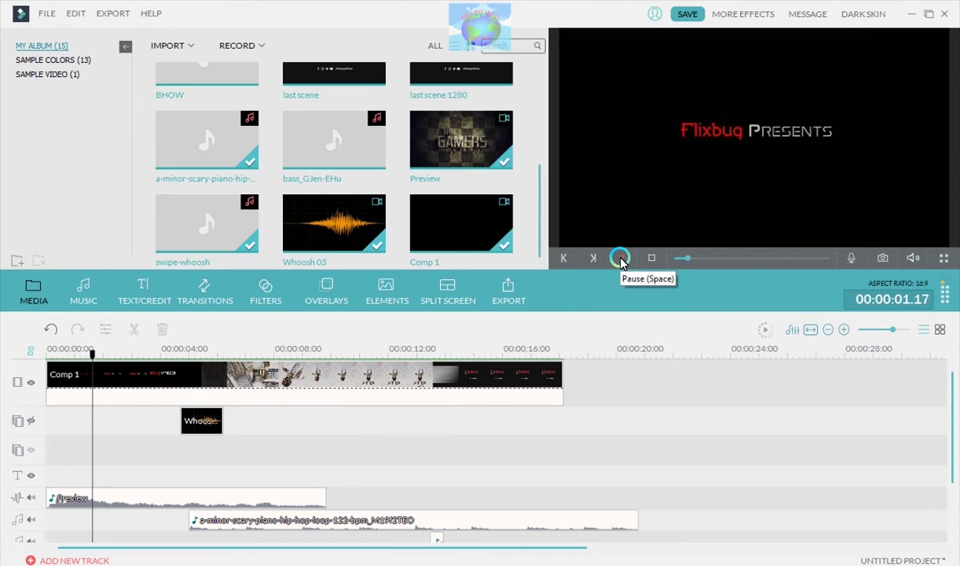
{"action": "left_click", "coordinate": [620, 258]}
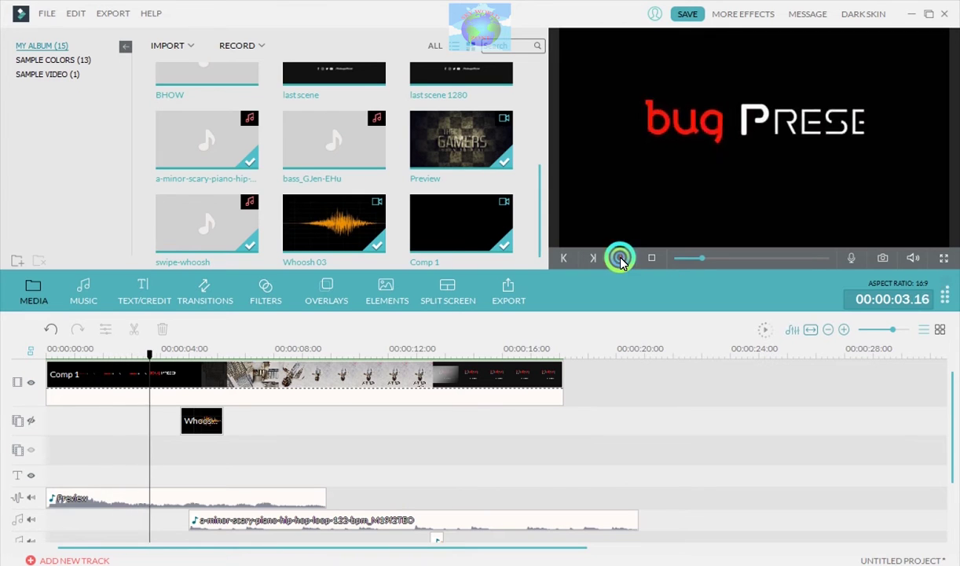
Move the overlay Whoosh 03 clip to start at 00:00:03.12 and play the timeline from the start into the building shots
{"action": "left_click", "coordinate": [202, 423]}
{"action": "left_click_drag", "start_coordinate": [208, 428], "coordinate": [176, 421]}
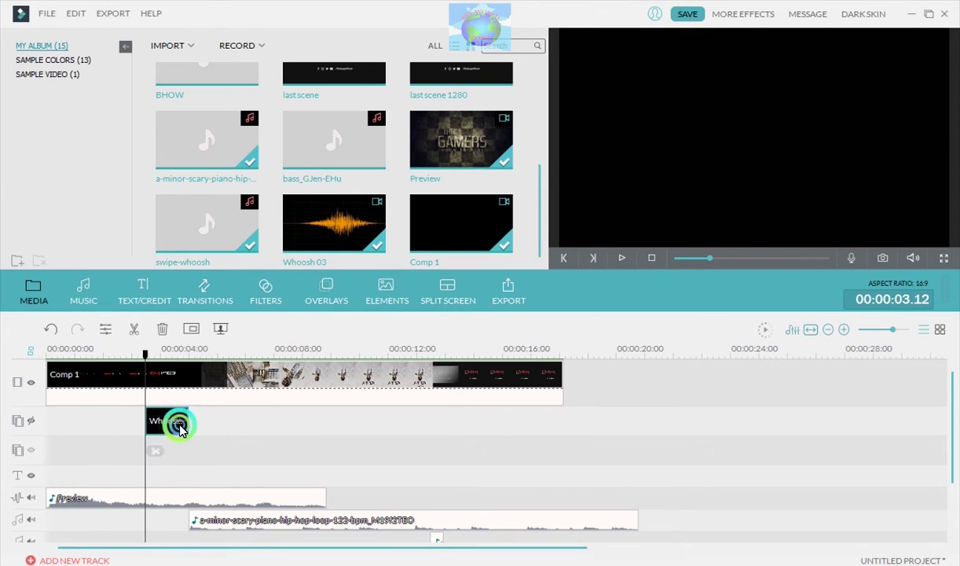
{"action": "left_click_drag", "start_coordinate": [143, 355], "coordinate": [16, 349]}
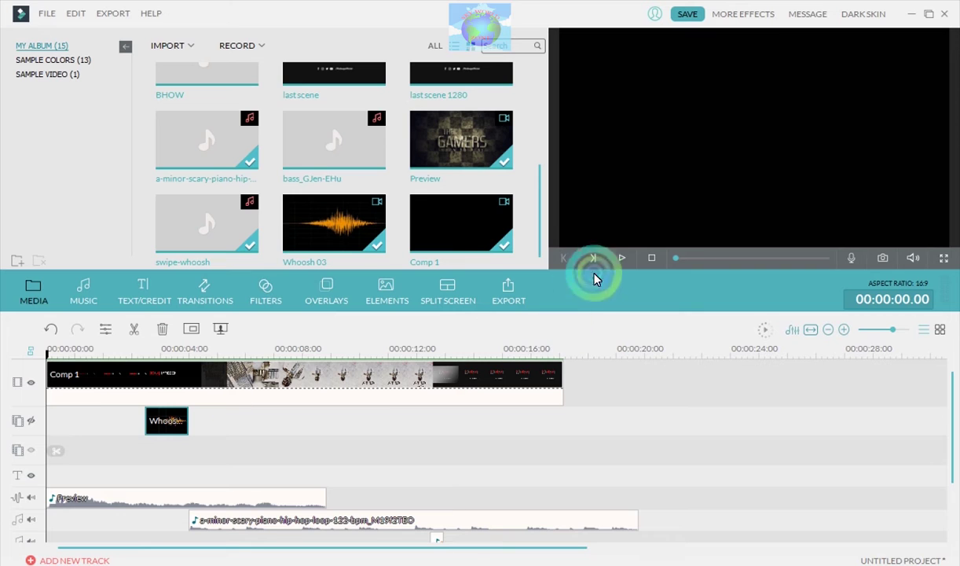
{"action": "left_click", "coordinate": [623, 259]}
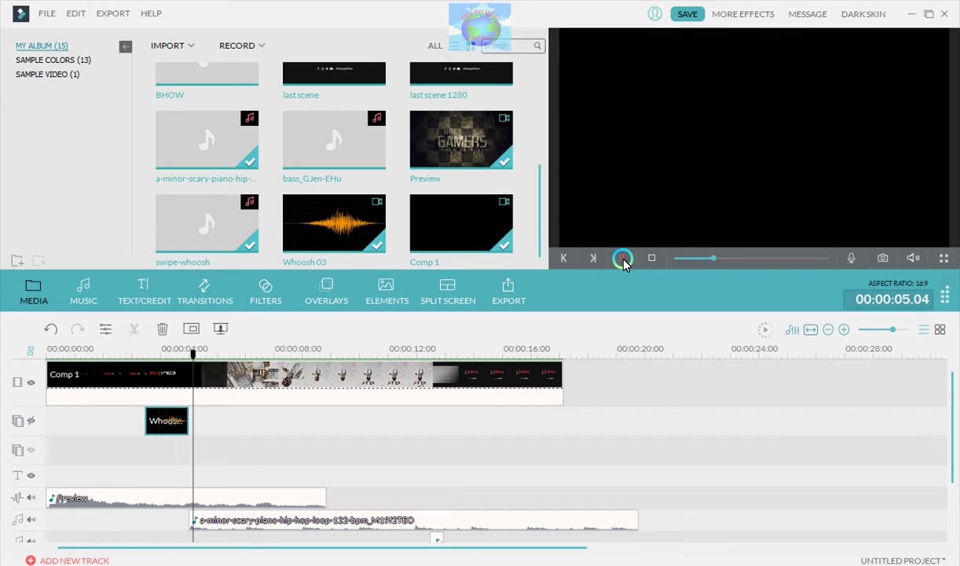
{"action": "left_click", "coordinate": [622, 259]}
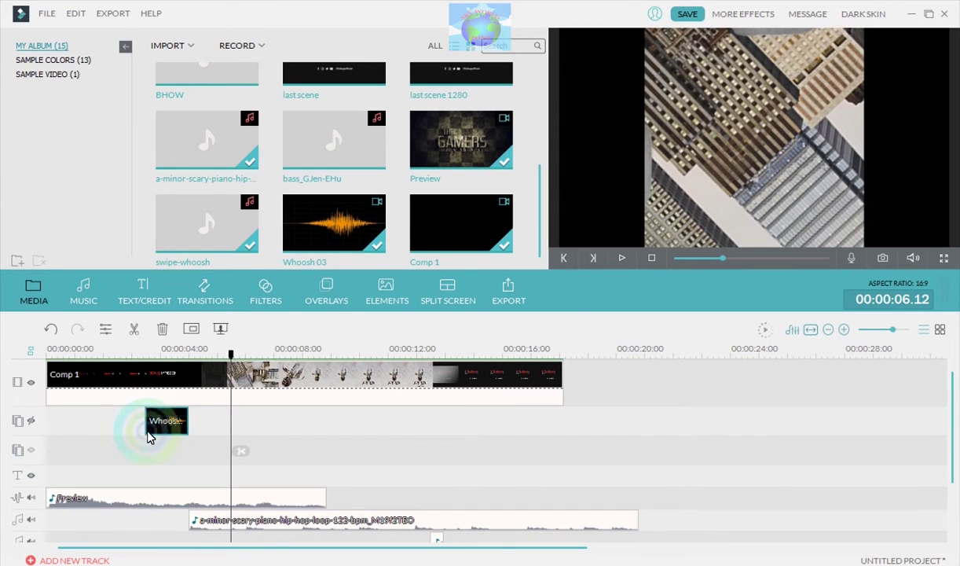
Unhide the overlay track and play the section containing the Whoosh 03 clip
{"action": "left_click", "coordinate": [175, 431]}
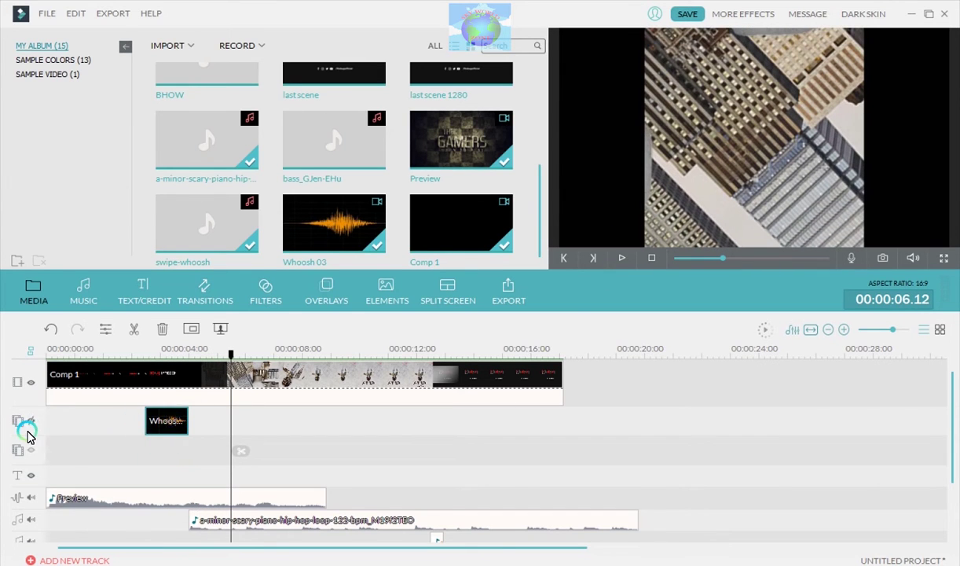
{"action": "left_click_drag", "start_coordinate": [230, 355], "coordinate": [149, 356]}
{"action": "left_click", "coordinate": [622, 258]}
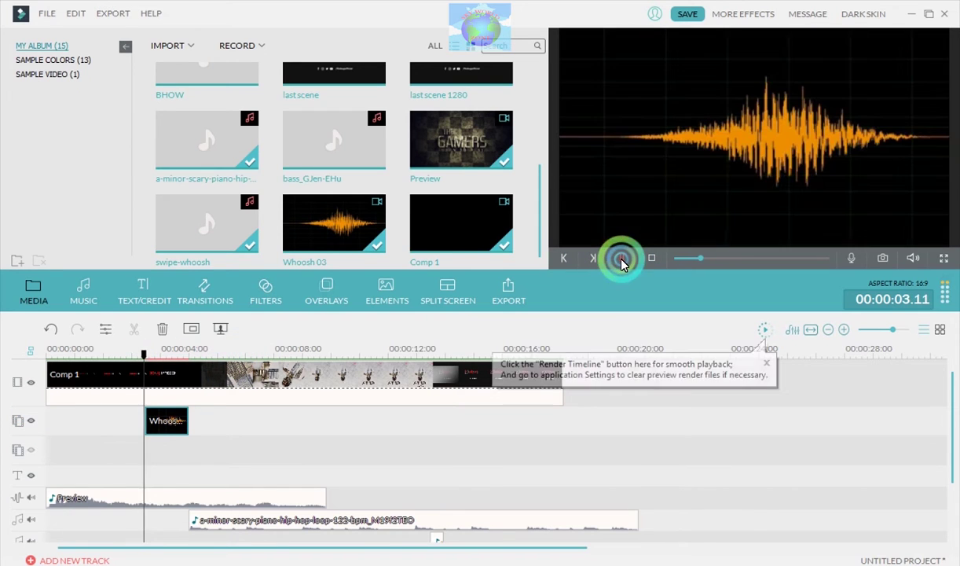
{"action": "left_click", "coordinate": [621, 260]}
{"action": "left_click", "coordinate": [283, 383]}
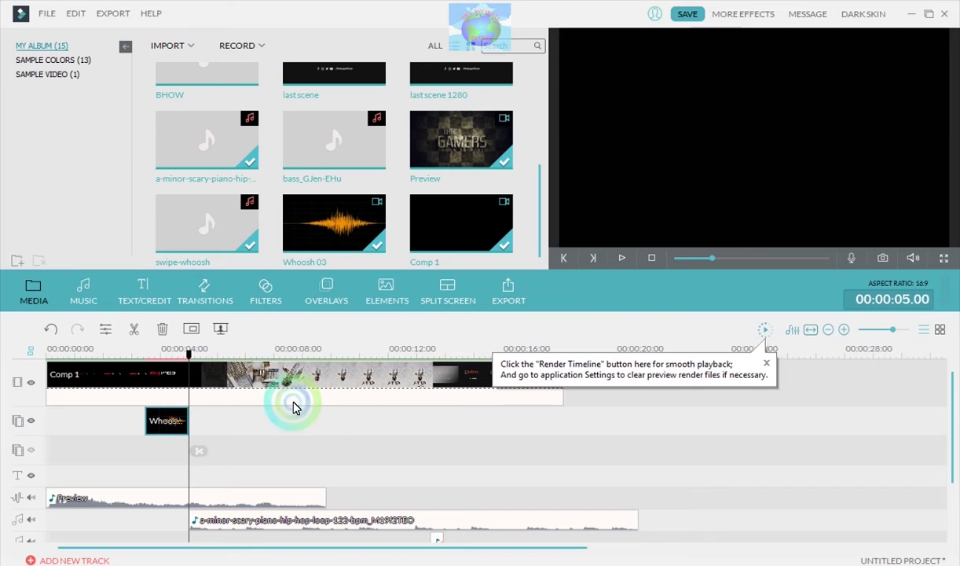
{"action": "left_click", "coordinate": [157, 424]}
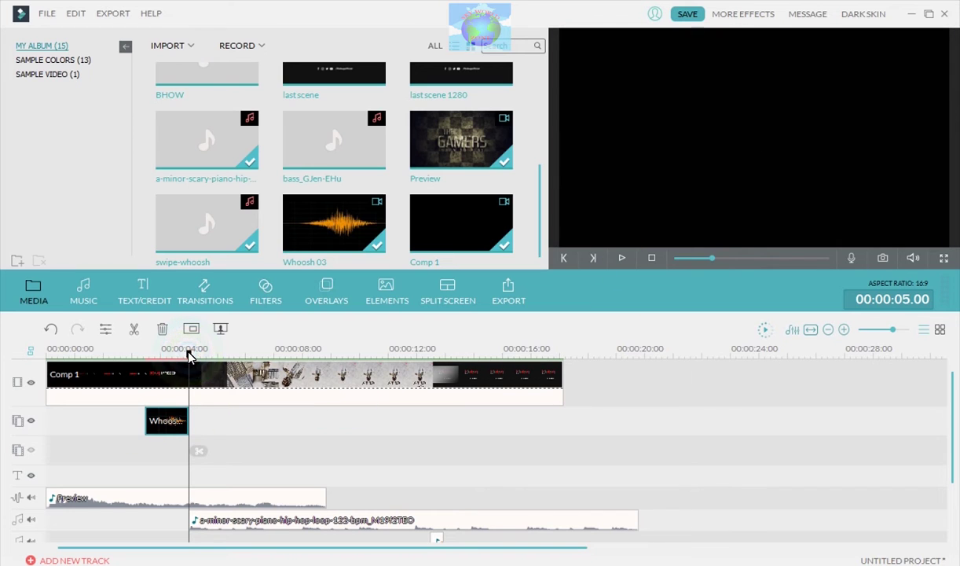
Delete the Whoosh 03 clip from the overlay track
{"action": "left_click_drag", "start_coordinate": [189, 351], "coordinate": [144, 374]}
{"action": "right_click", "coordinate": [166, 421]}
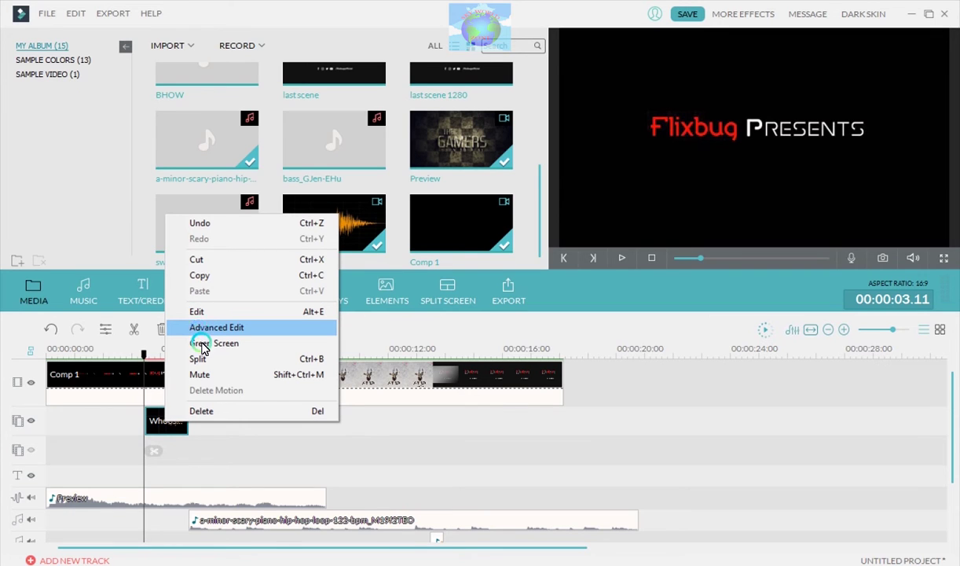
{"action": "left_click", "coordinate": [389, 440]}
{"action": "left_click", "coordinate": [177, 427]}
{"action": "key", "text": "Delete"}
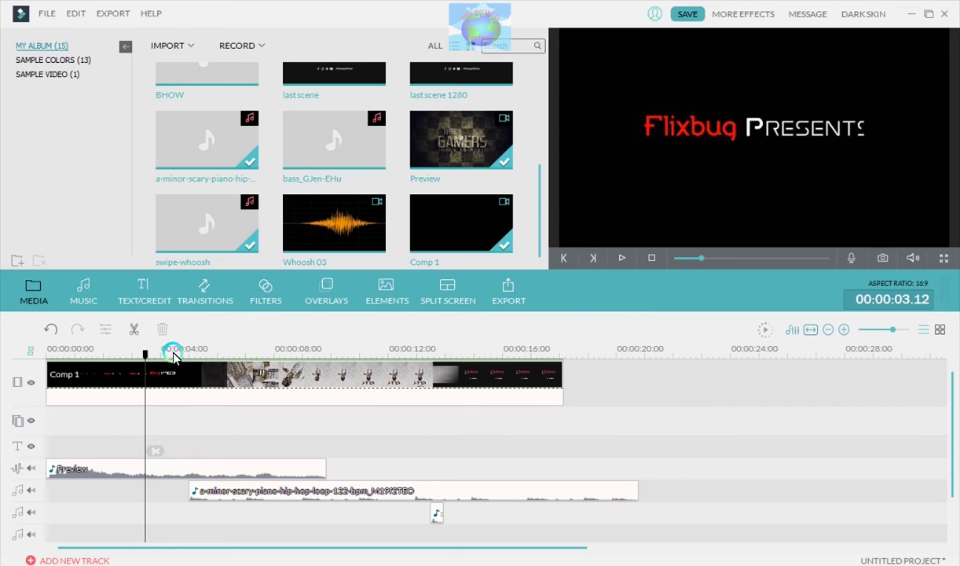
Play the timeline from the start through the AI 1.0 poster reveal to check the soundtrack without the Whoosh 03 sounds
{"action": "left_click_drag", "start_coordinate": [145, 351], "coordinate": [9, 345]}
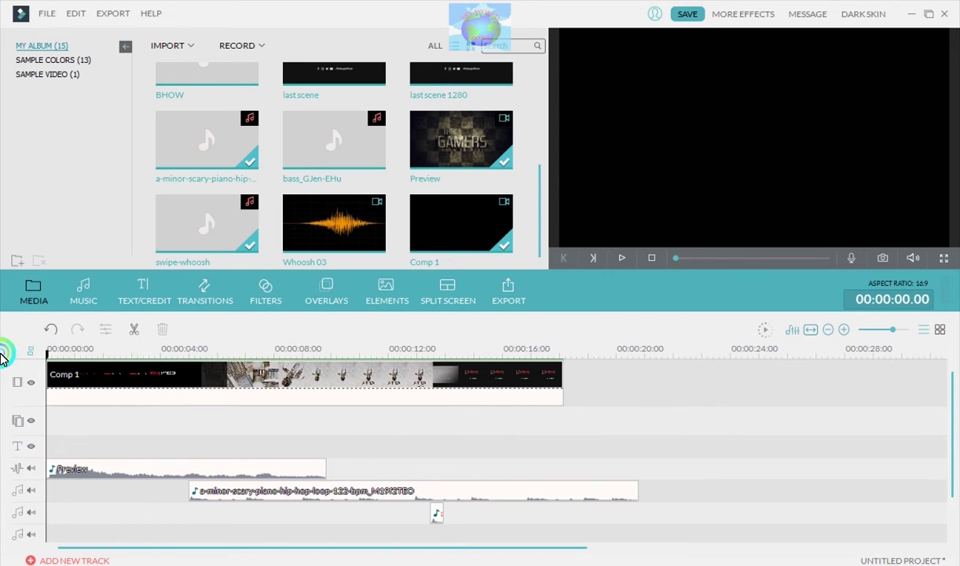
{"action": "left_click", "coordinate": [621, 258]}
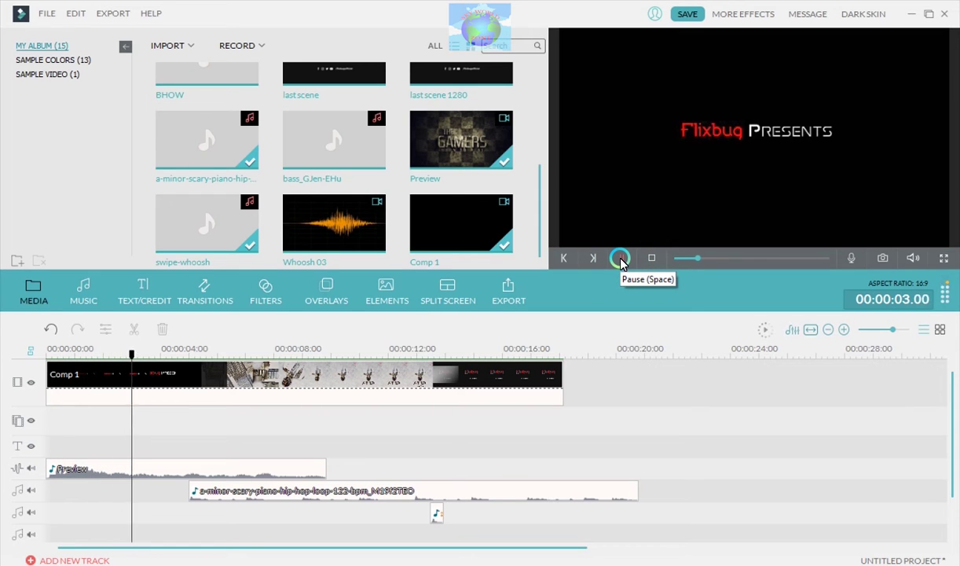
{"action": "left_click", "coordinate": [620, 257]}
{"action": "left_click", "coordinate": [440, 422]}
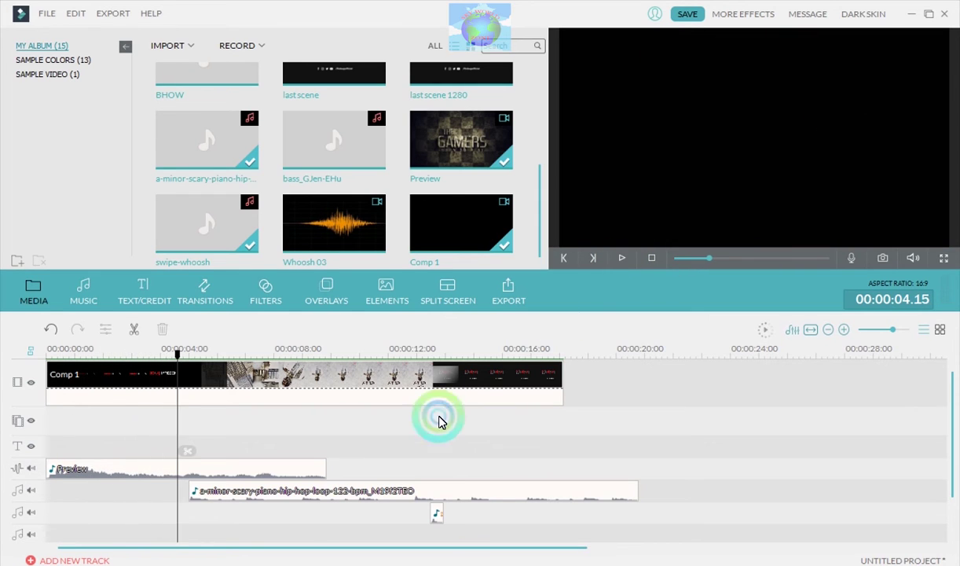
{"action": "left_click_drag", "start_coordinate": [176, 353], "coordinate": [26, 355]}
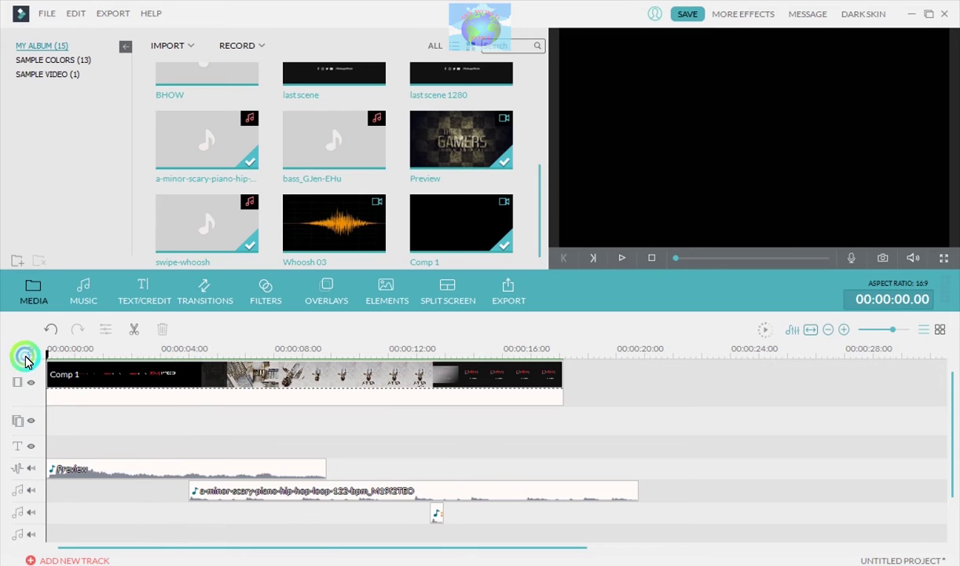
{"action": "left_click", "coordinate": [662, 339]}
{"action": "left_click", "coordinate": [620, 259]}
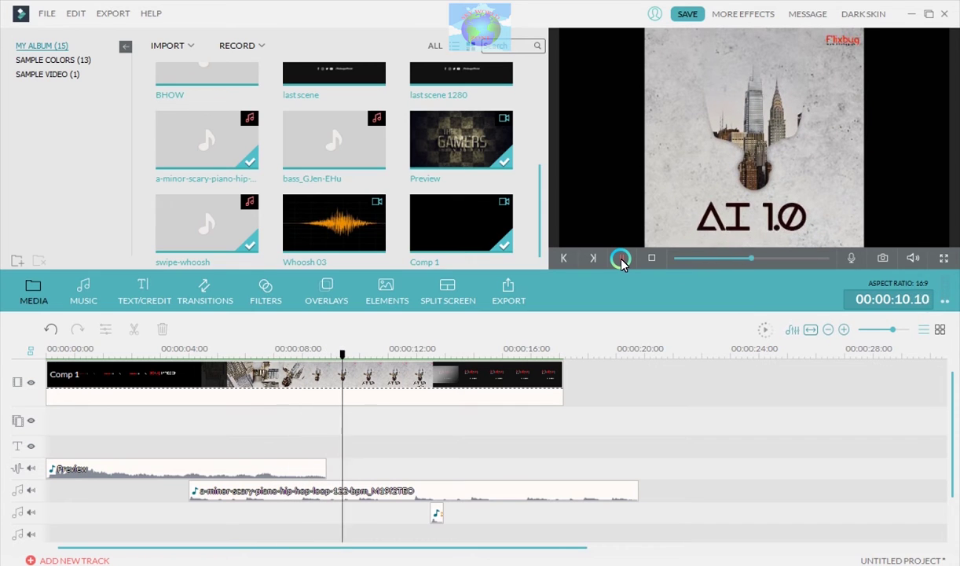
{"action": "left_click", "coordinate": [493, 369]}
Set a 0.44 s fade-out on the Preview audio clip and return the playhead to the timeline start
{"action": "left_click", "coordinate": [357, 355]}
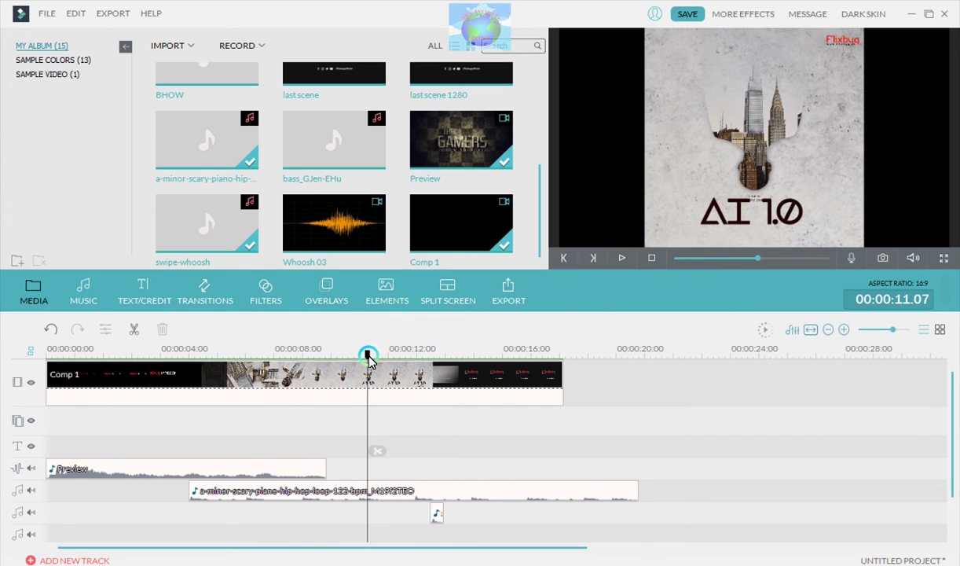
{"action": "left_click_drag", "start_coordinate": [357, 356], "coordinate": [297, 381]}
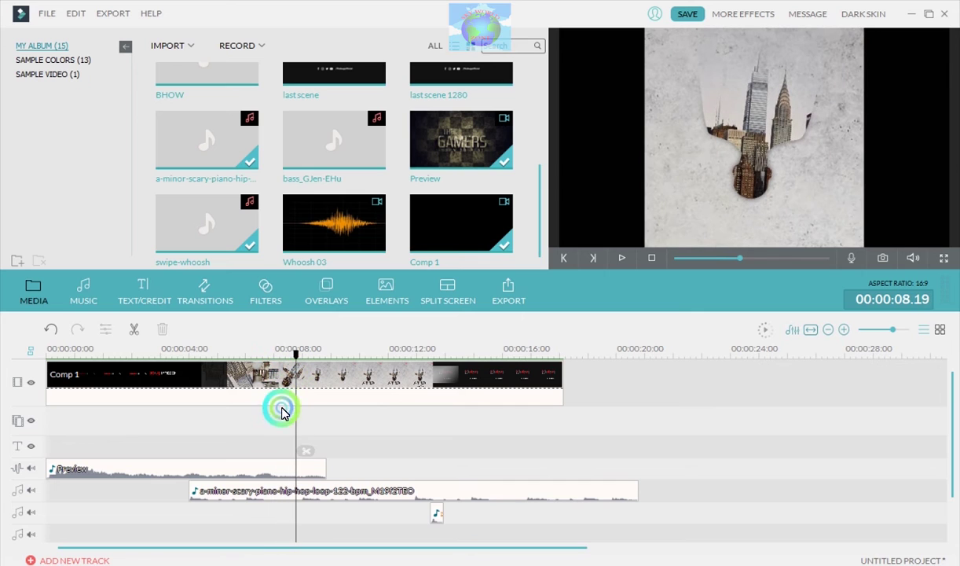
{"action": "left_click", "coordinate": [303, 471]}
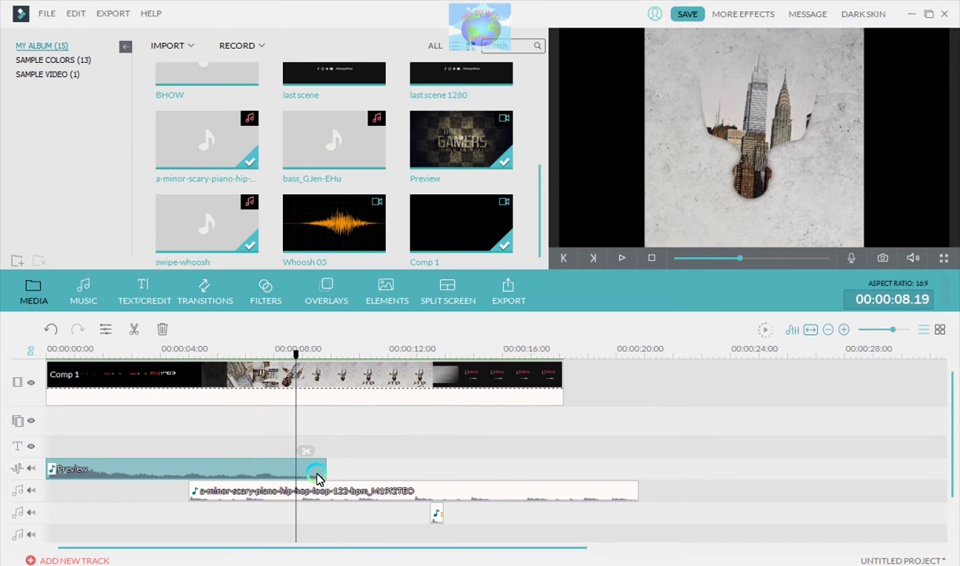
{"action": "double_click", "coordinate": [318, 478]}
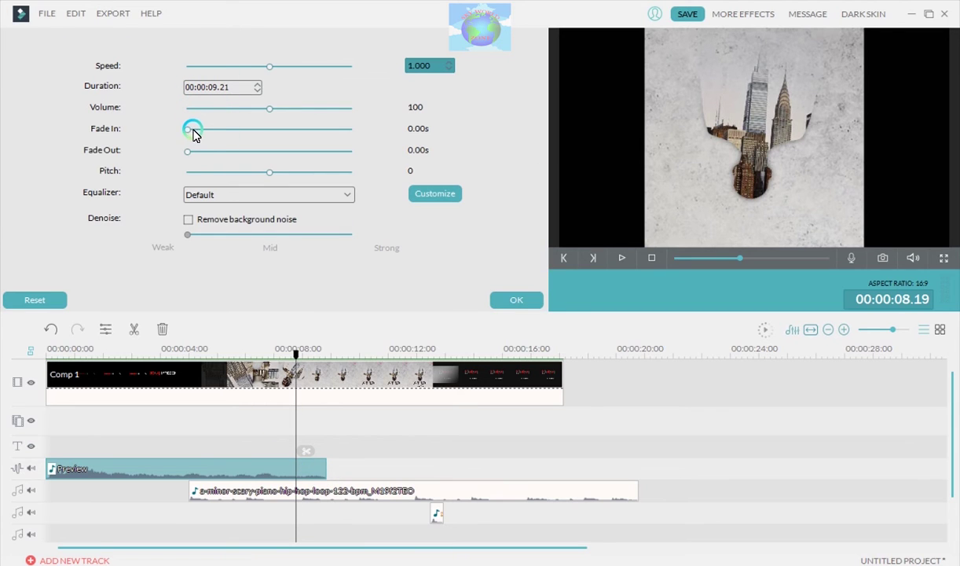
{"action": "left_click_drag", "start_coordinate": [289, 348], "coordinate": [0, 360]}
{"action": "left_click", "coordinate": [517, 300]}
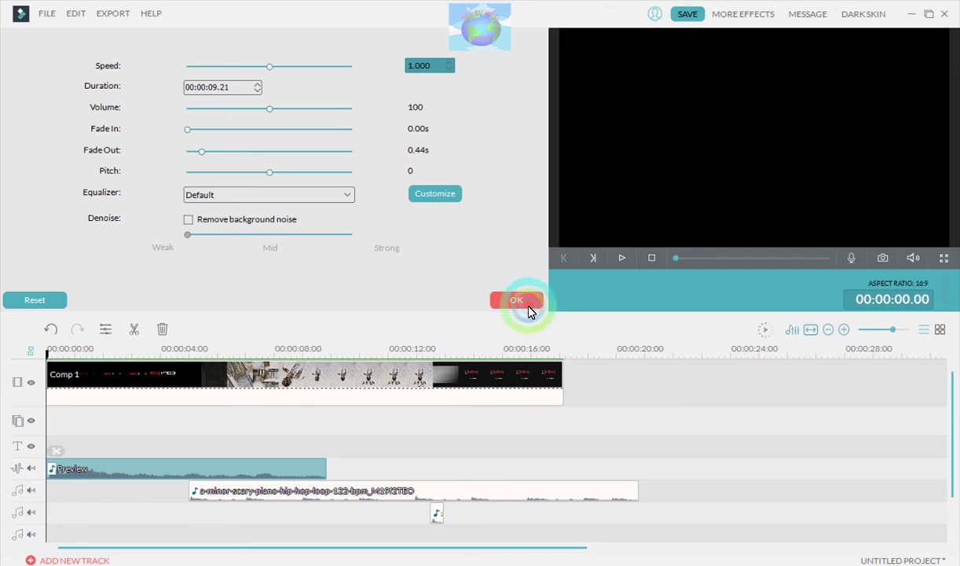
Play the opening from the timeline start to check how the Preview audio leads into the piano music
{"action": "left_click", "coordinate": [621, 263]}
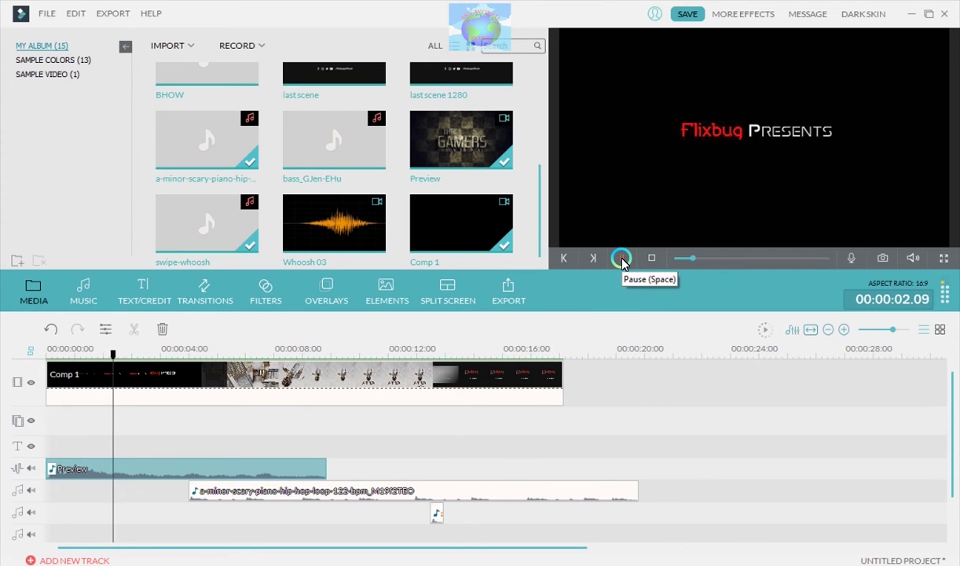
{"action": "left_click", "coordinate": [622, 259]}
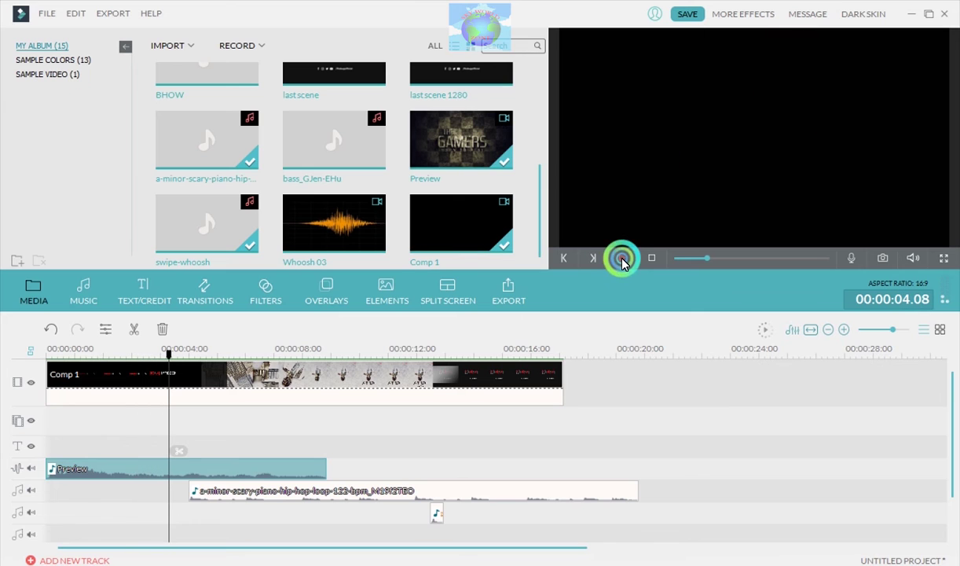
{"action": "left_click", "coordinate": [621, 259]}
{"action": "left_click", "coordinate": [622, 260]}
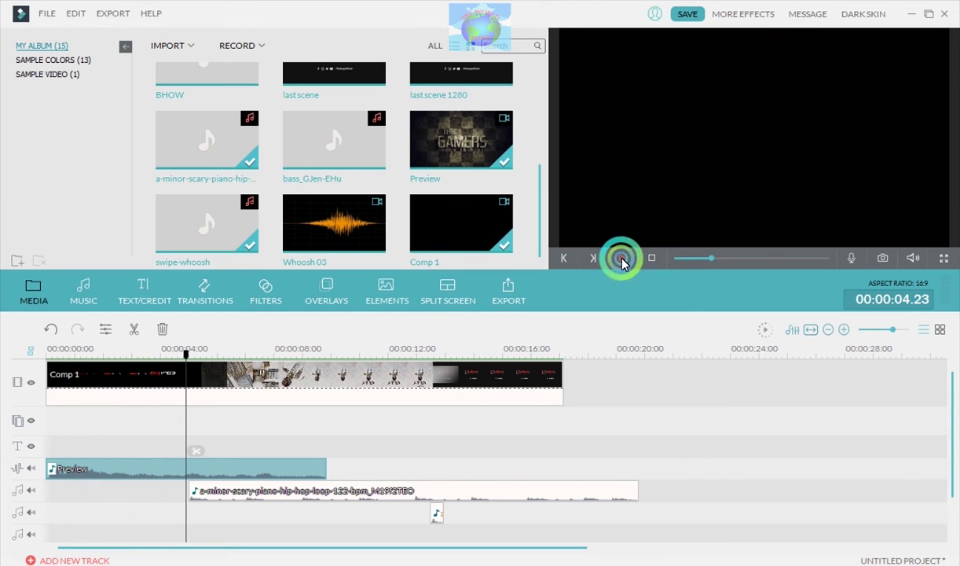
Trim the end of the Preview audio clip to the start of the piano loop and set its fade-out to 0.36 s
{"action": "left_click", "coordinate": [621, 260]}
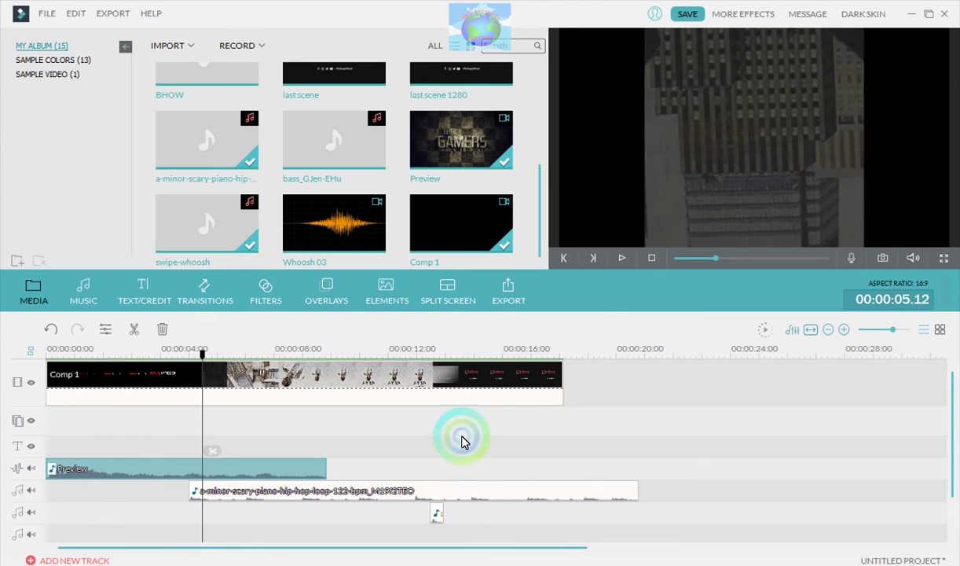
{"action": "left_click_drag", "start_coordinate": [324, 471], "coordinate": [189, 472]}
{"action": "double_click", "coordinate": [169, 470]}
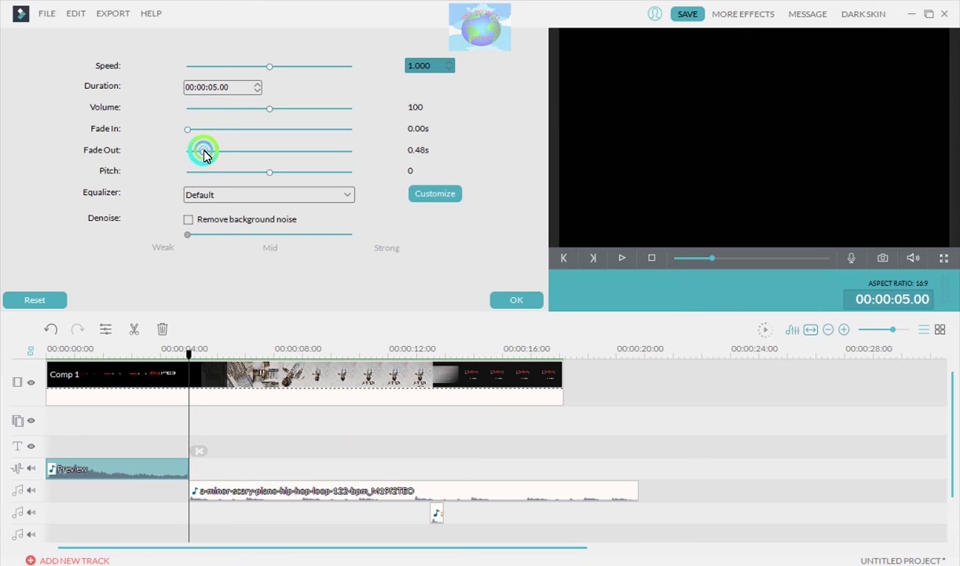
{"action": "left_click_drag", "start_coordinate": [201, 154], "coordinate": [196, 157]}
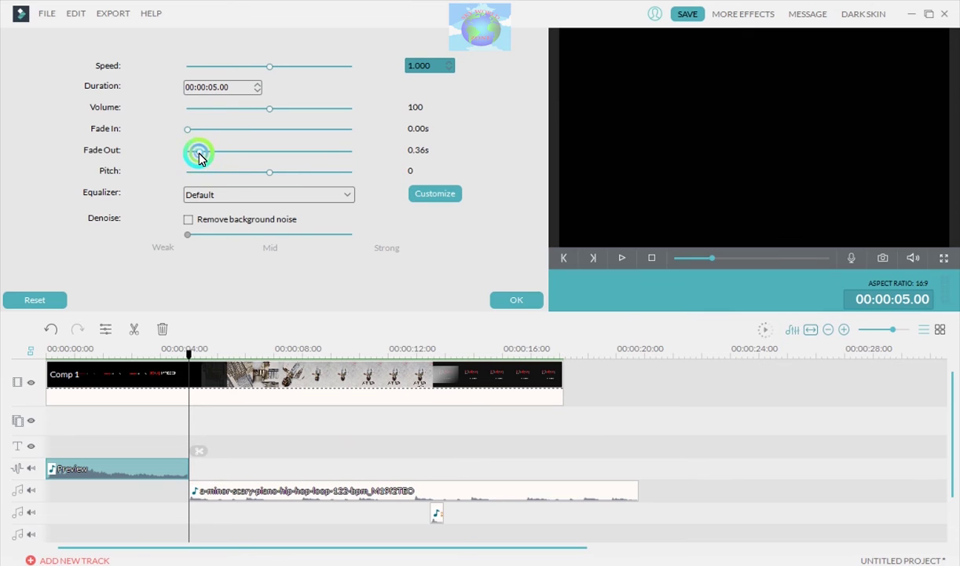
{"action": "left_click", "coordinate": [521, 301]}
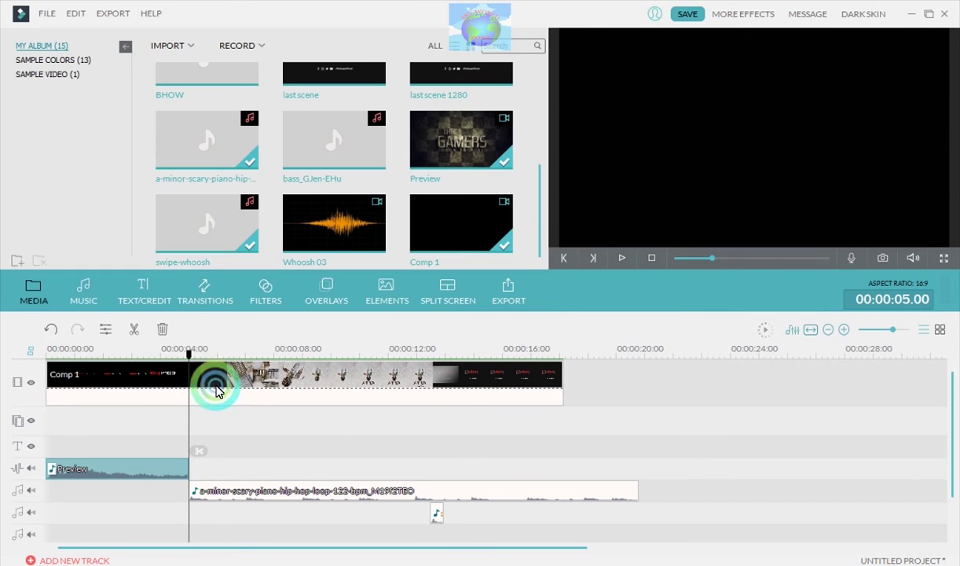
Play the timeline from the start past the end of Comp 1 to check the shortened Preview audio with the piano music
{"action": "left_click_drag", "start_coordinate": [189, 356], "coordinate": [31, 351]}
{"action": "left_click", "coordinate": [619, 266]}
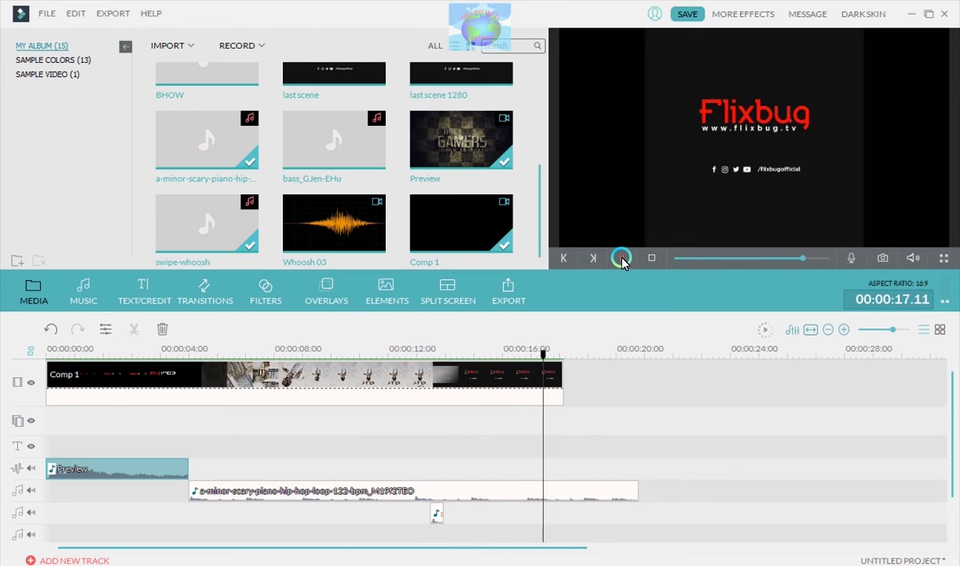
{"action": "left_click", "coordinate": [621, 258]}
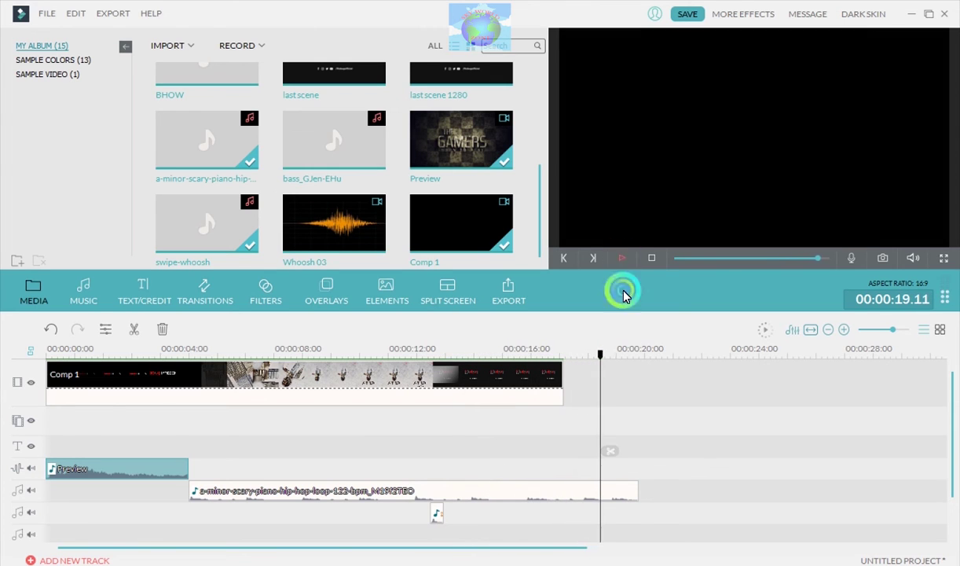
Trim the end of the piano hip-hop loop to the end of Comp 1 and give it a 0.44 s fade-out
{"action": "left_click_drag", "start_coordinate": [639, 499], "coordinate": [563, 499]}
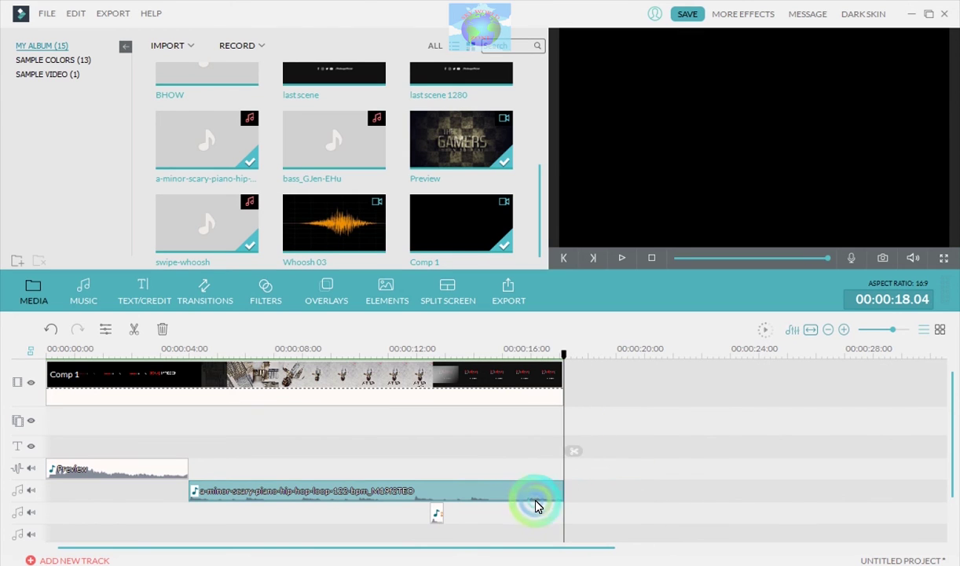
{"action": "double_click", "coordinate": [536, 503]}
{"action": "left_click_drag", "start_coordinate": [188, 153], "coordinate": [203, 159]}
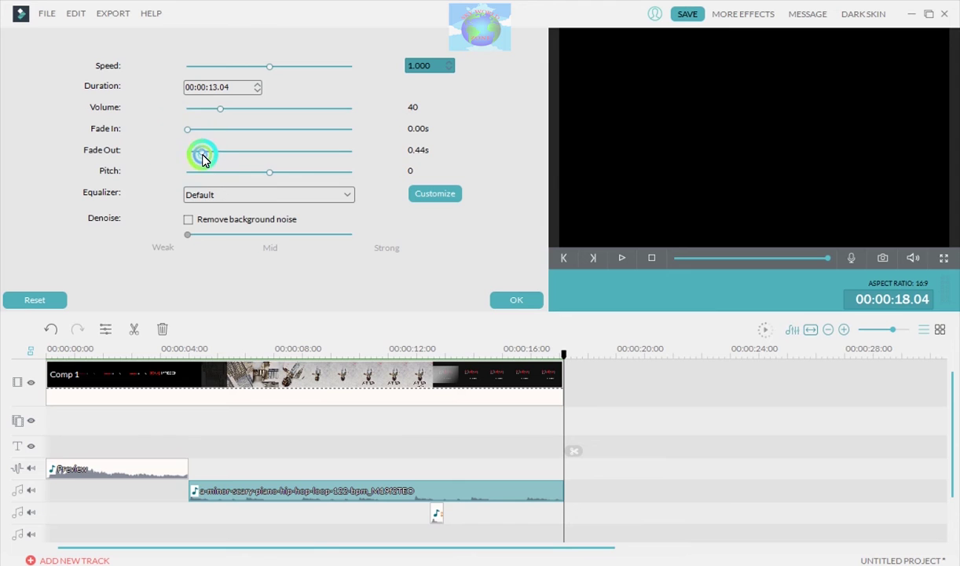
{"action": "left_click", "coordinate": [517, 300]}
{"action": "left_click", "coordinate": [562, 363]}
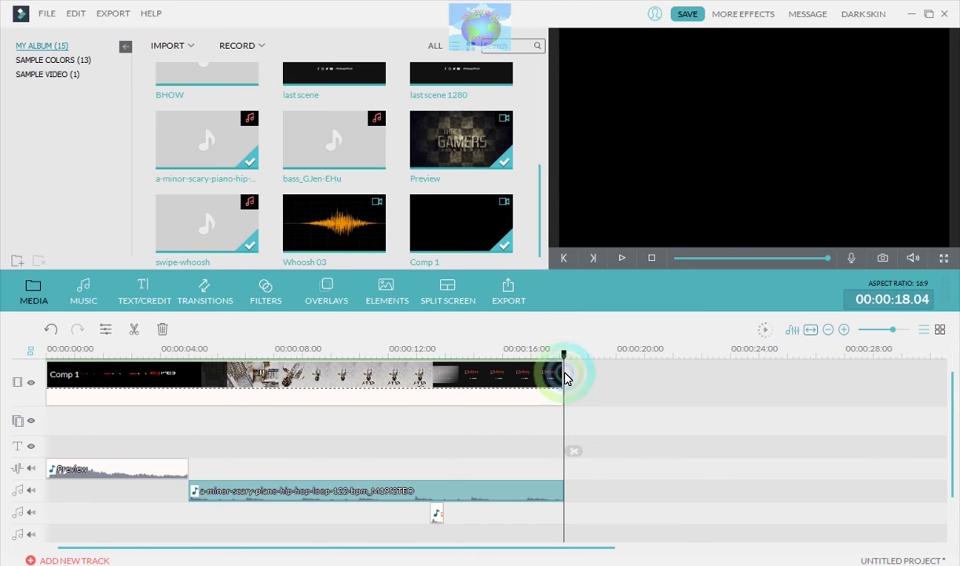
Move the swipe-whoosh clip slightly earlier so it starts at 00:00:13.07, just before the Flixbug logo transition
{"action": "left_click_drag", "start_coordinate": [563, 355], "coordinate": [85, 357]}
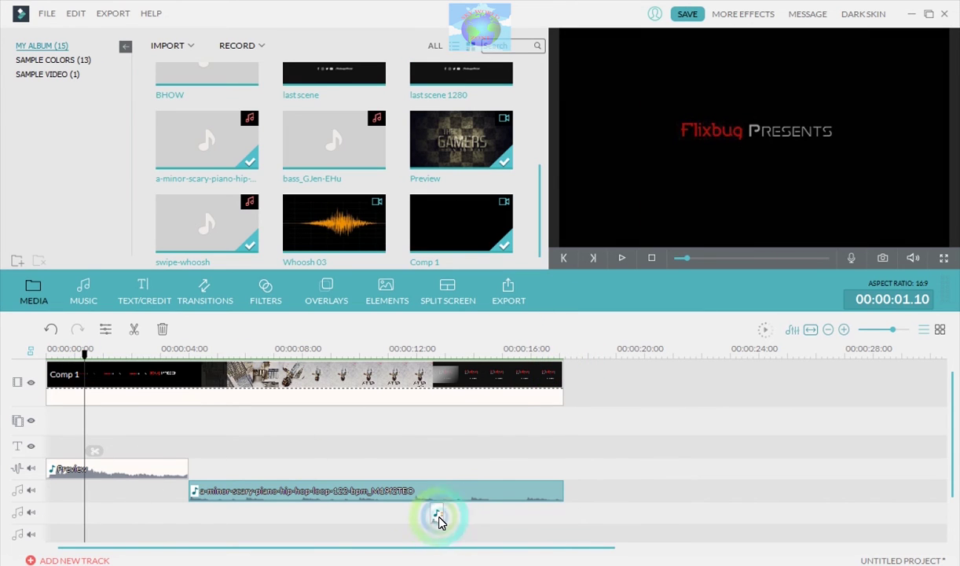
{"action": "left_click", "coordinate": [431, 520]}
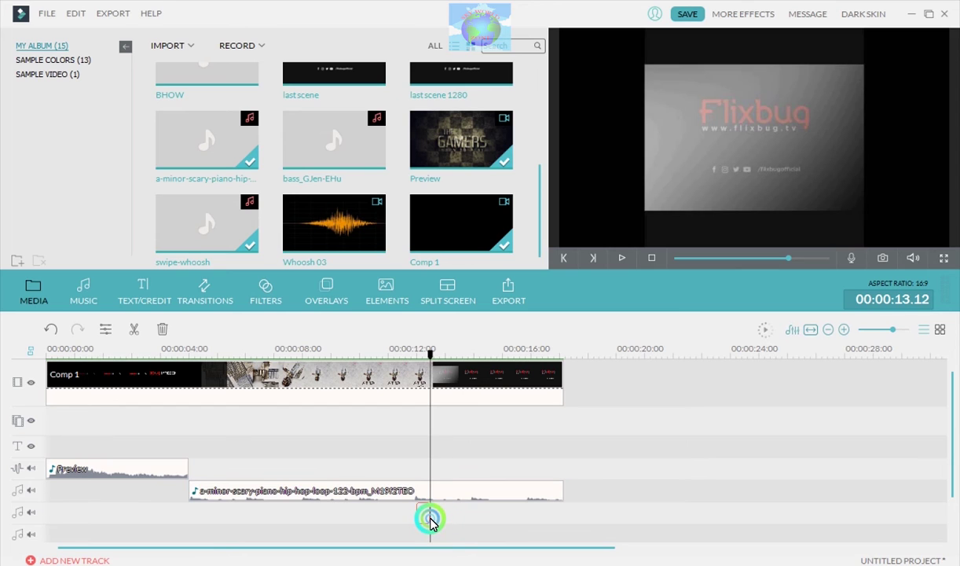
{"action": "left_click_drag", "start_coordinate": [431, 356], "coordinate": [425, 355]}
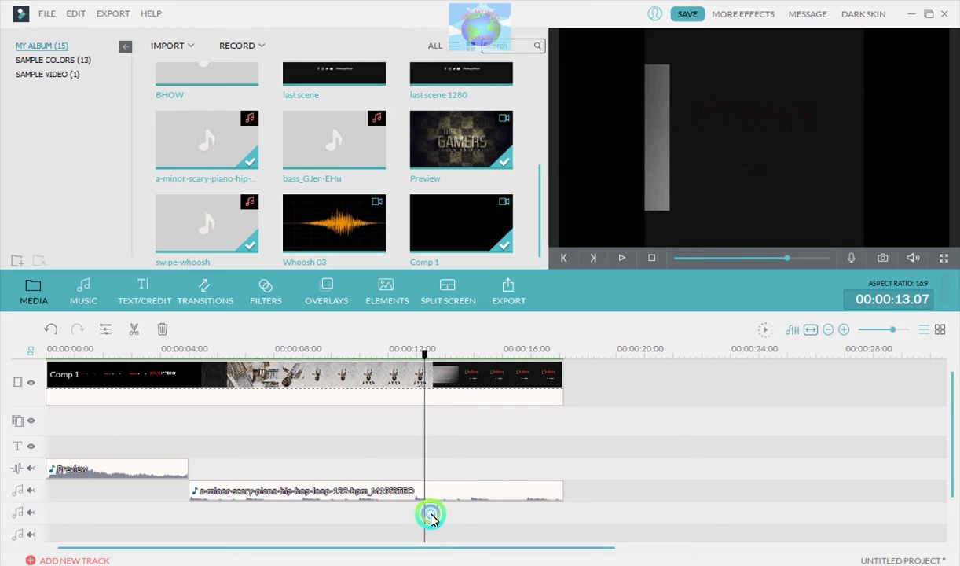
Play the whole timeline from the start to check the repositioned swipe-whoosh sound and the music's fade-out
{"action": "left_click_drag", "start_coordinate": [429, 352], "coordinate": [12, 369]}
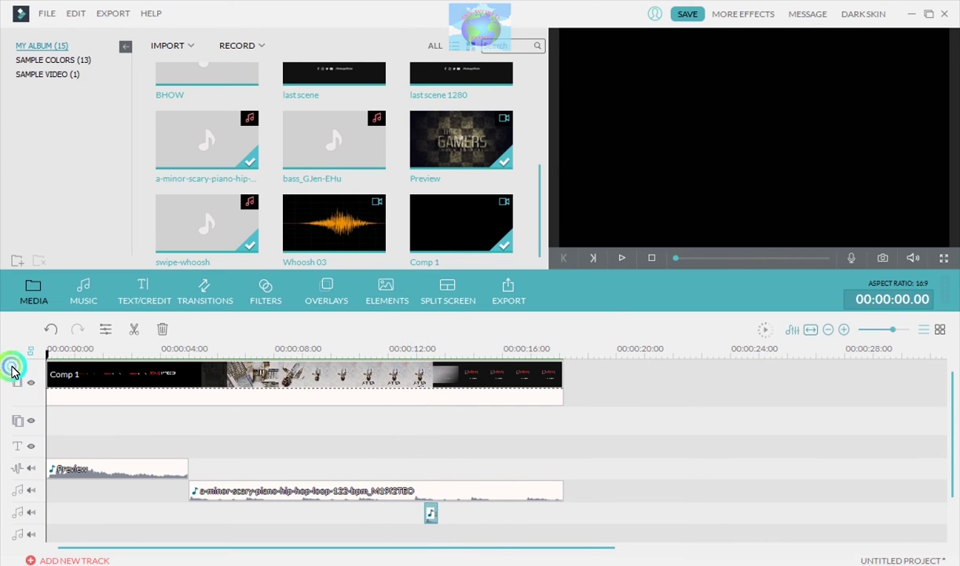
{"action": "left_click", "coordinate": [621, 259]}
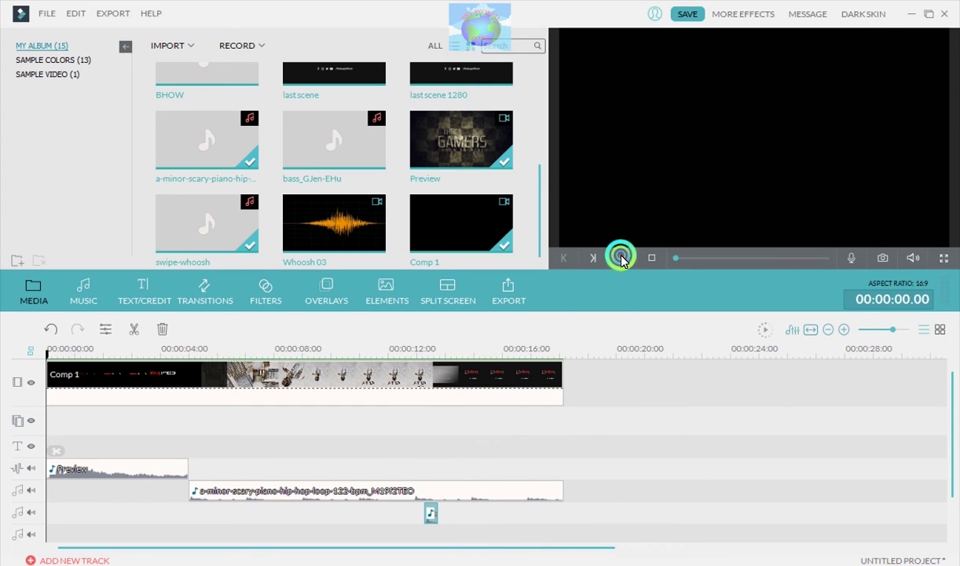
{"action": "left_click", "coordinate": [621, 258]}
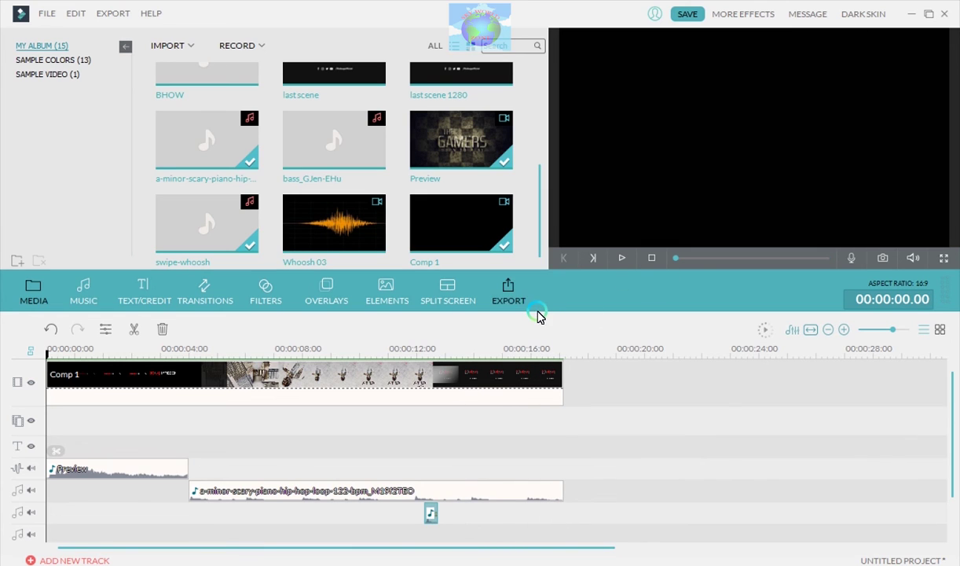
{"action": "mouse_move", "coordinate": [386, 253]}
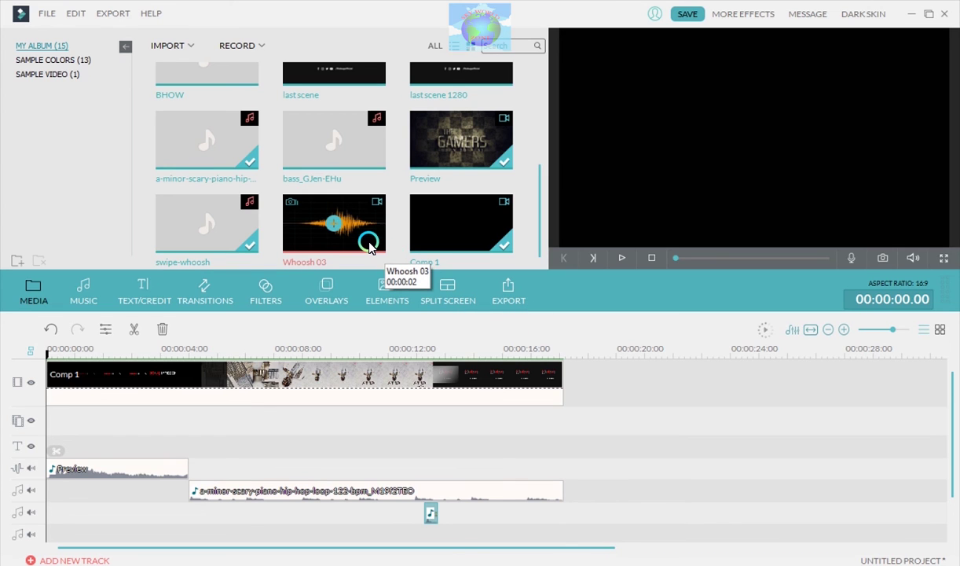
{"action": "left_click", "coordinate": [368, 236]}
{"action": "right_click", "coordinate": [368, 236]}
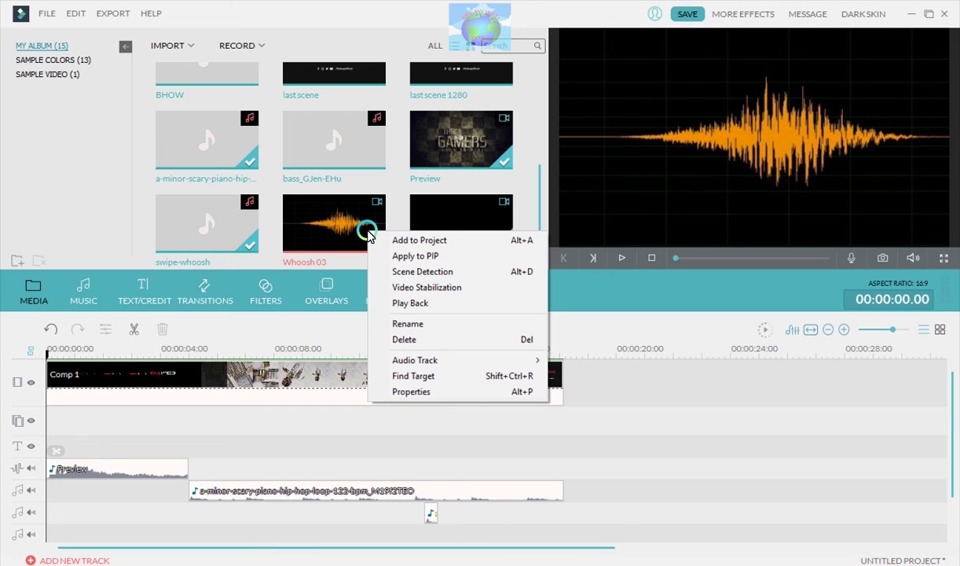
{"action": "left_click", "coordinate": [392, 309]}
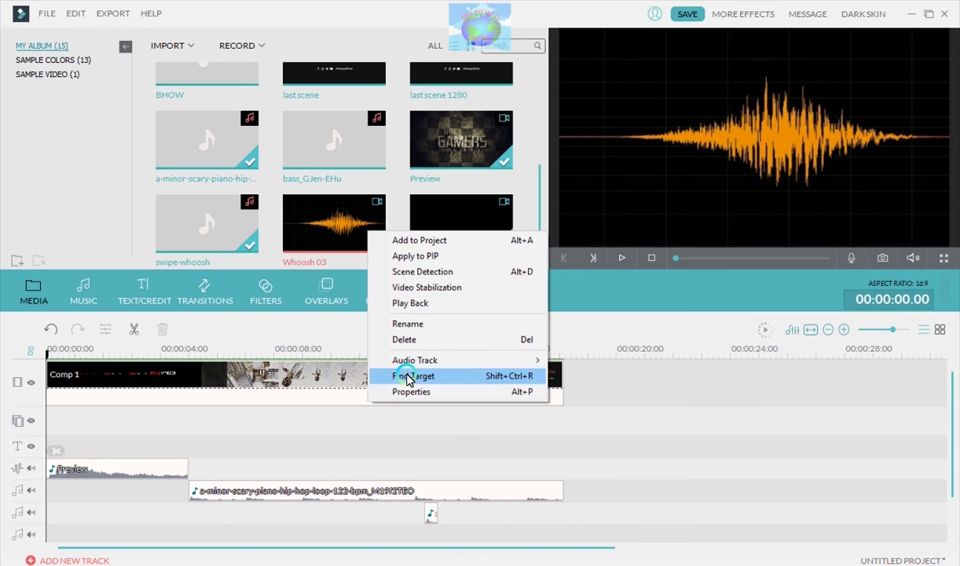
{"action": "mouse_move", "coordinate": [408, 370]}
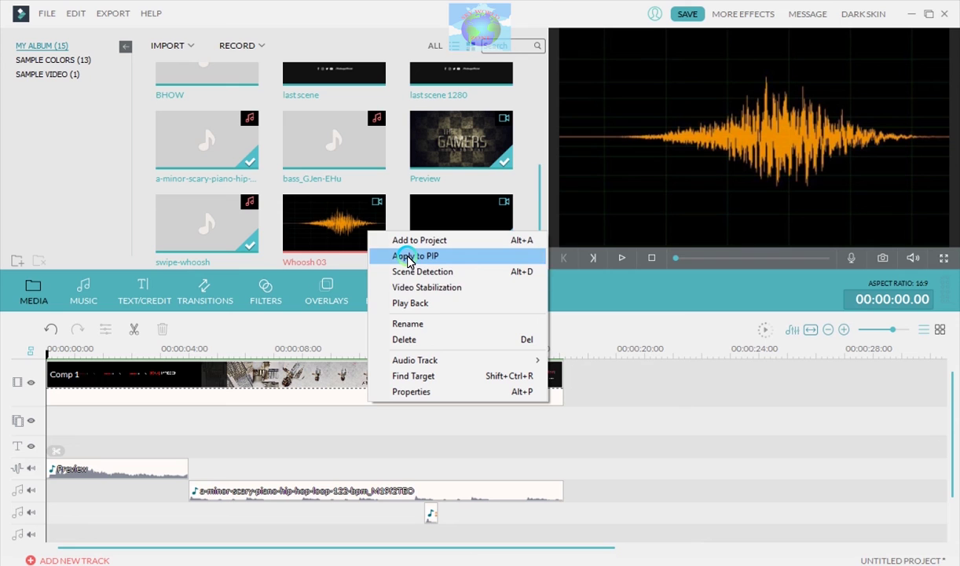
{"action": "left_click", "coordinate": [680, 324]}
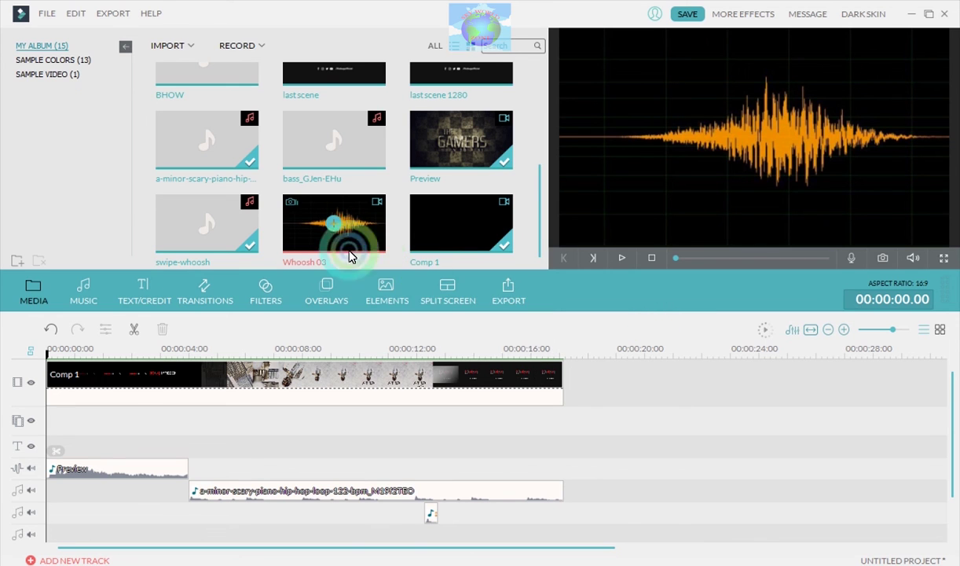
{"action": "left_click_drag", "start_coordinate": [350, 248], "coordinate": [313, 246]}
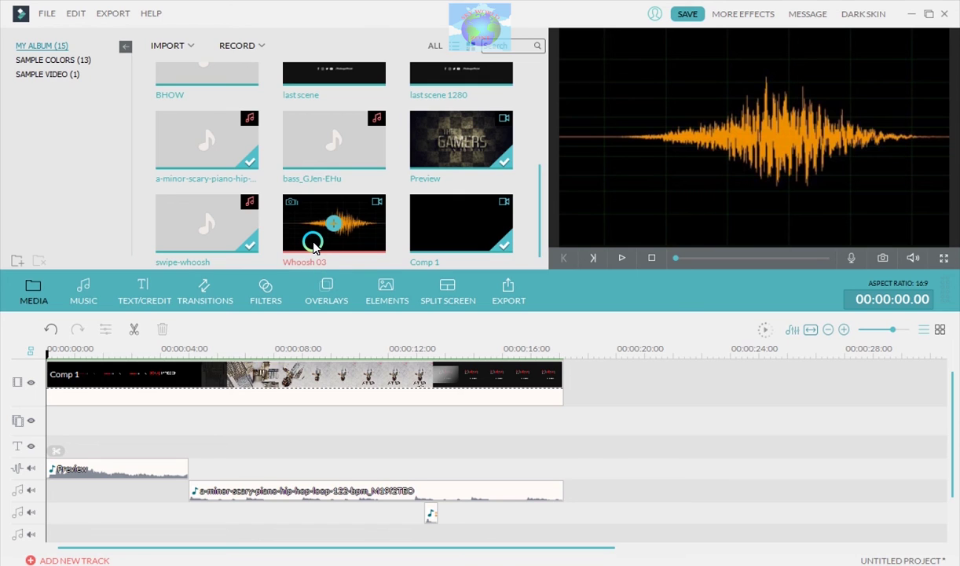
Open the movie export settings and name the output file "motion poster ai 1.0"
{"action": "left_click", "coordinate": [510, 291]}
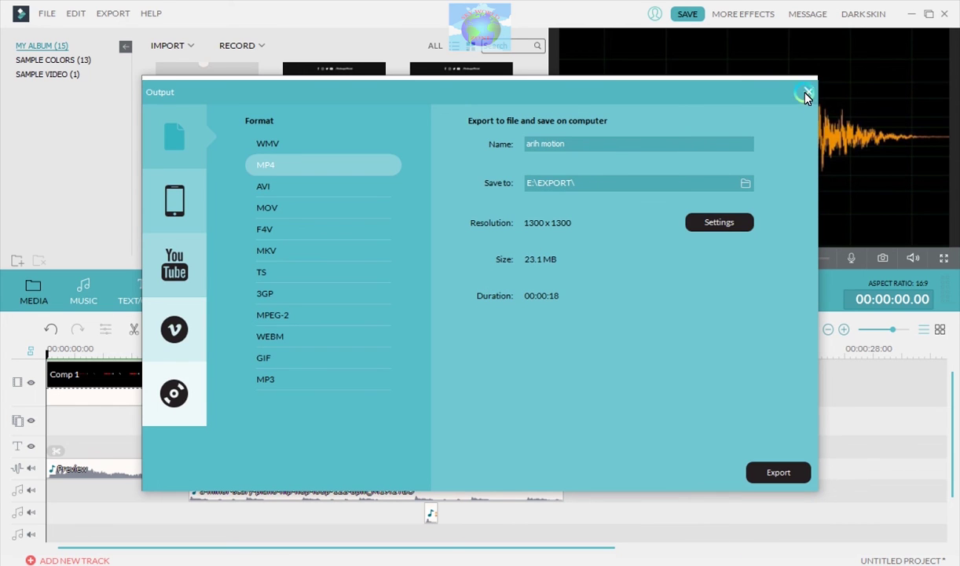
{"action": "left_click", "coordinate": [805, 94]}
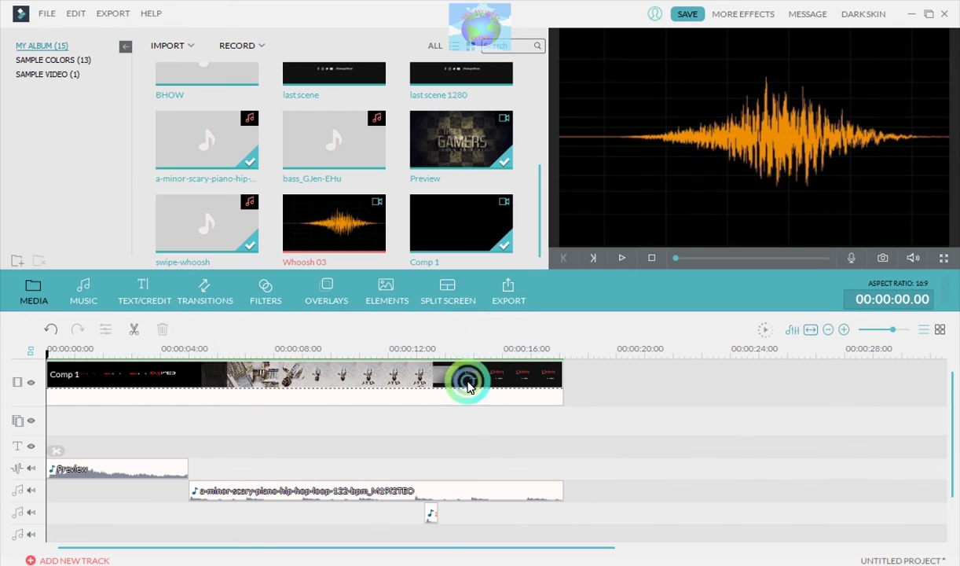
{"action": "left_click", "coordinate": [503, 303]}
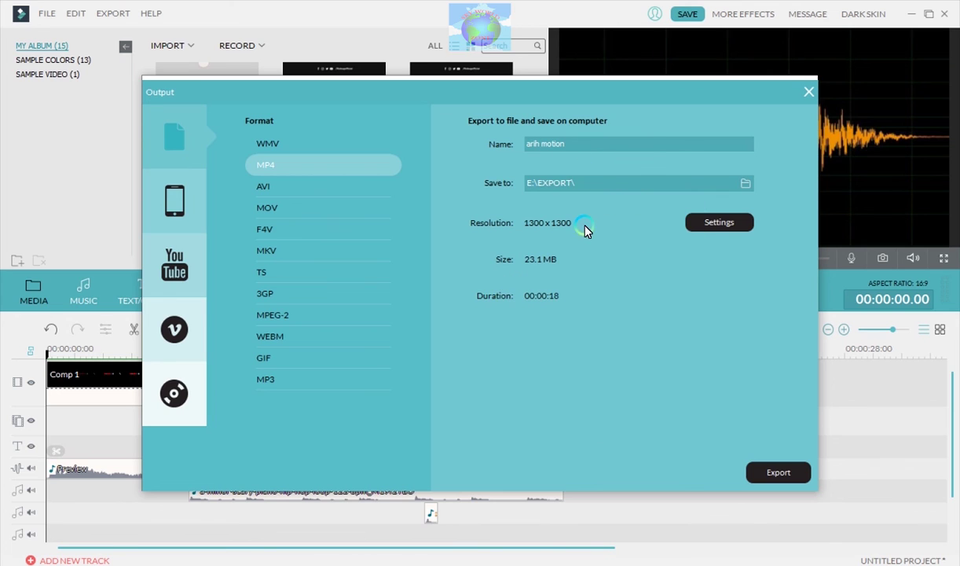
{"action": "left_click", "coordinate": [581, 144]}
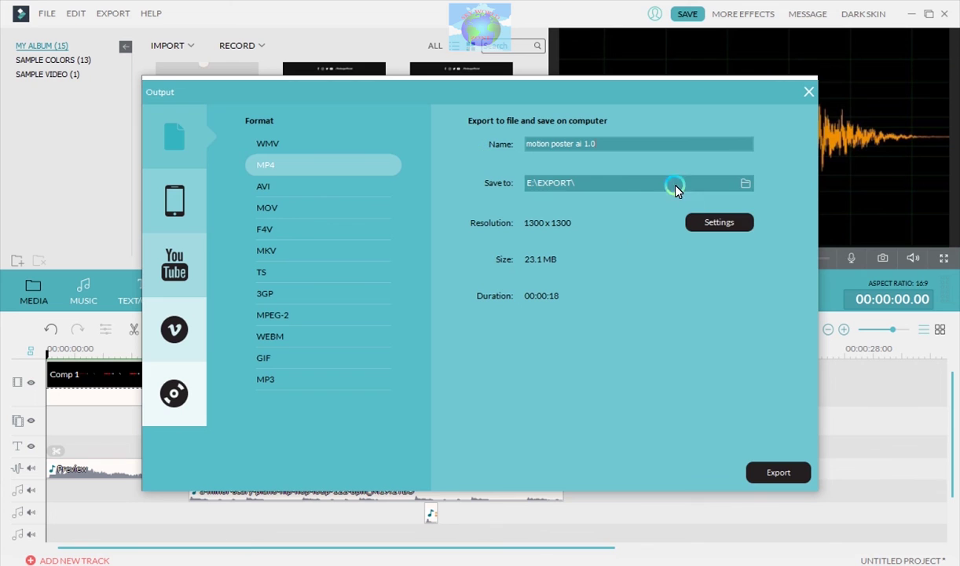
Set the custom export resolution to 1080 x 1080 and export the movie as MP4 to E:\EXPORT\
{"action": "left_click", "coordinate": [719, 223]}
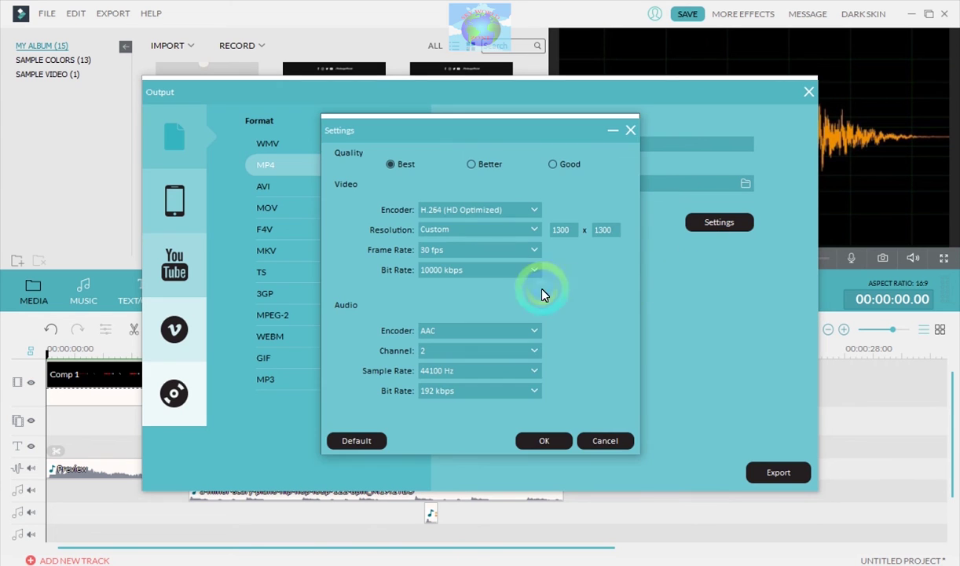
{"action": "double_click", "coordinate": [574, 236]}
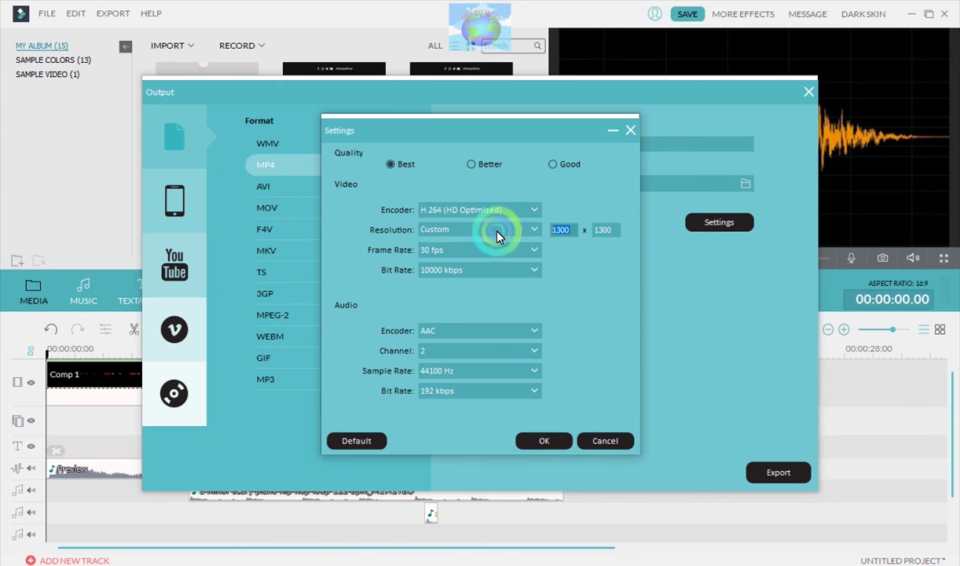
{"action": "type", "text": "1080"}
{"action": "double_click", "coordinate": [602, 230]}
{"action": "type", "text": "1080"}
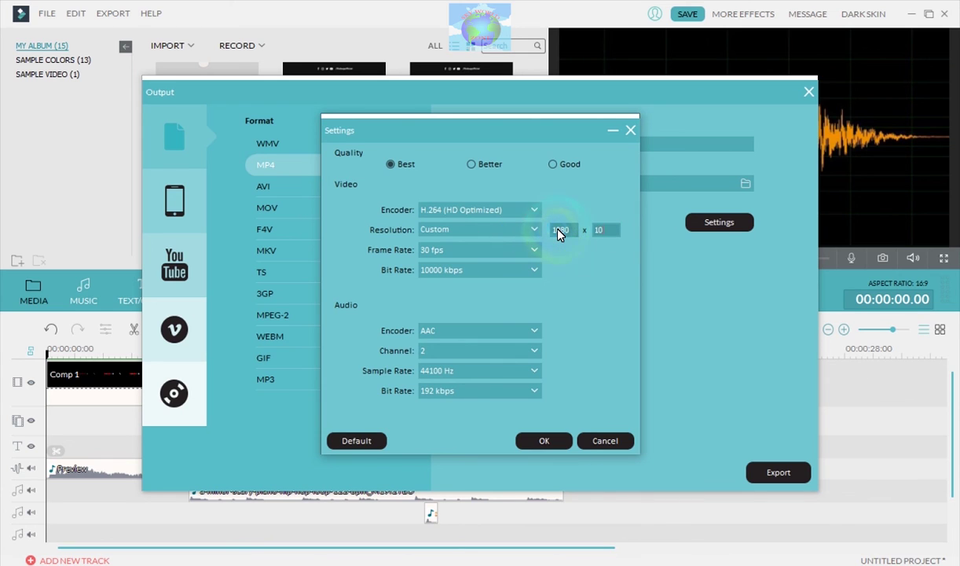
{"action": "left_click", "coordinate": [545, 442]}
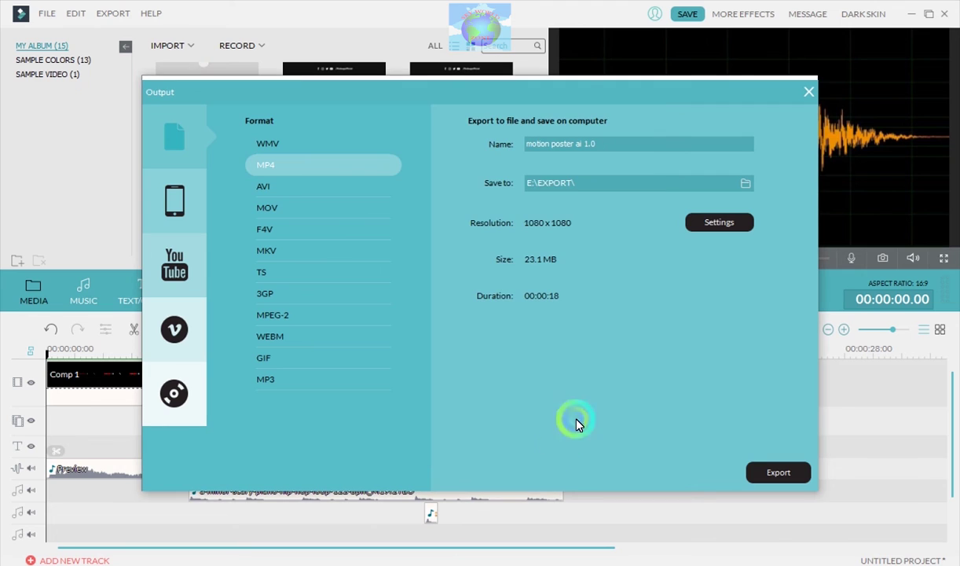
{"action": "left_click", "coordinate": [795, 484]}
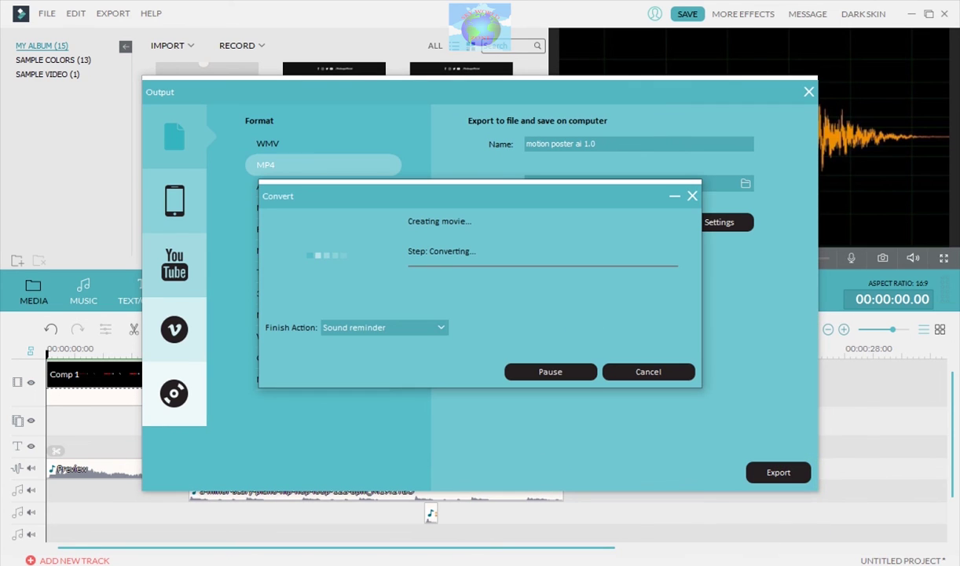